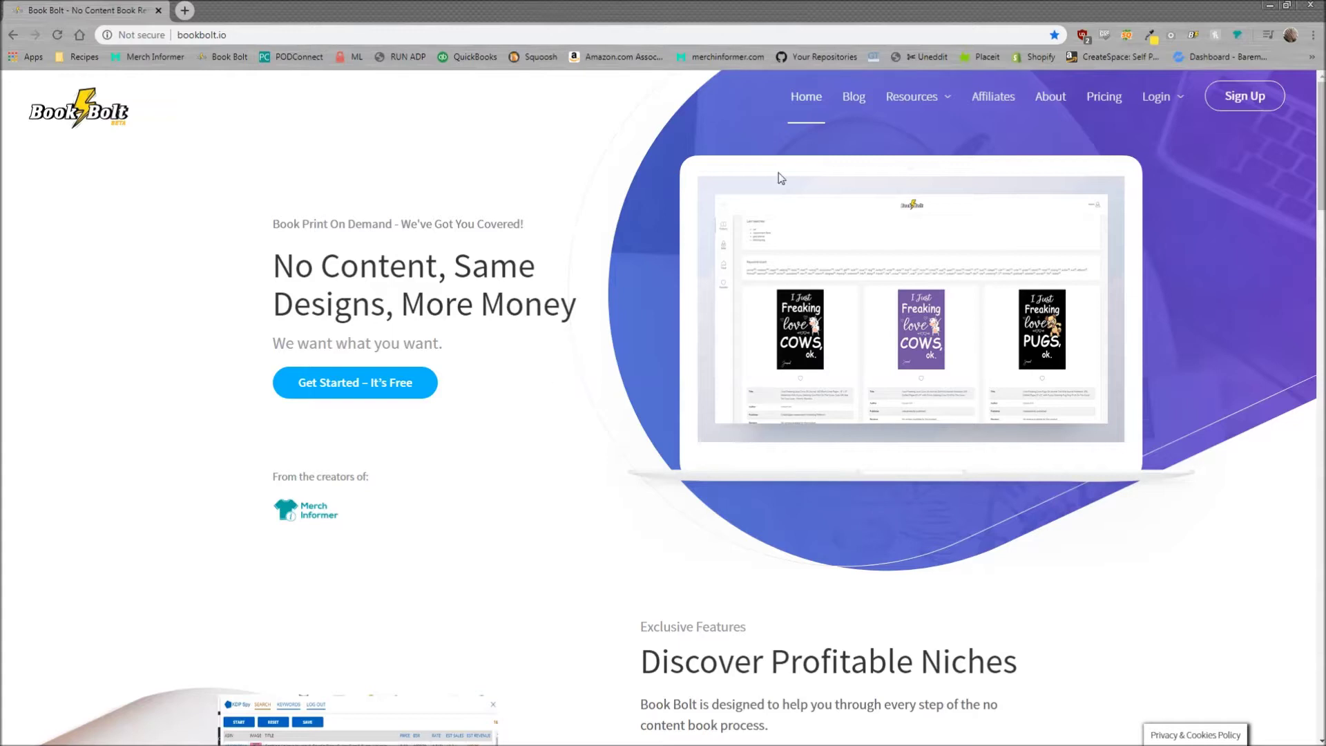
Drop down the Resources menu in the bookbolt.io top navigation.
mouse_move(905, 99)
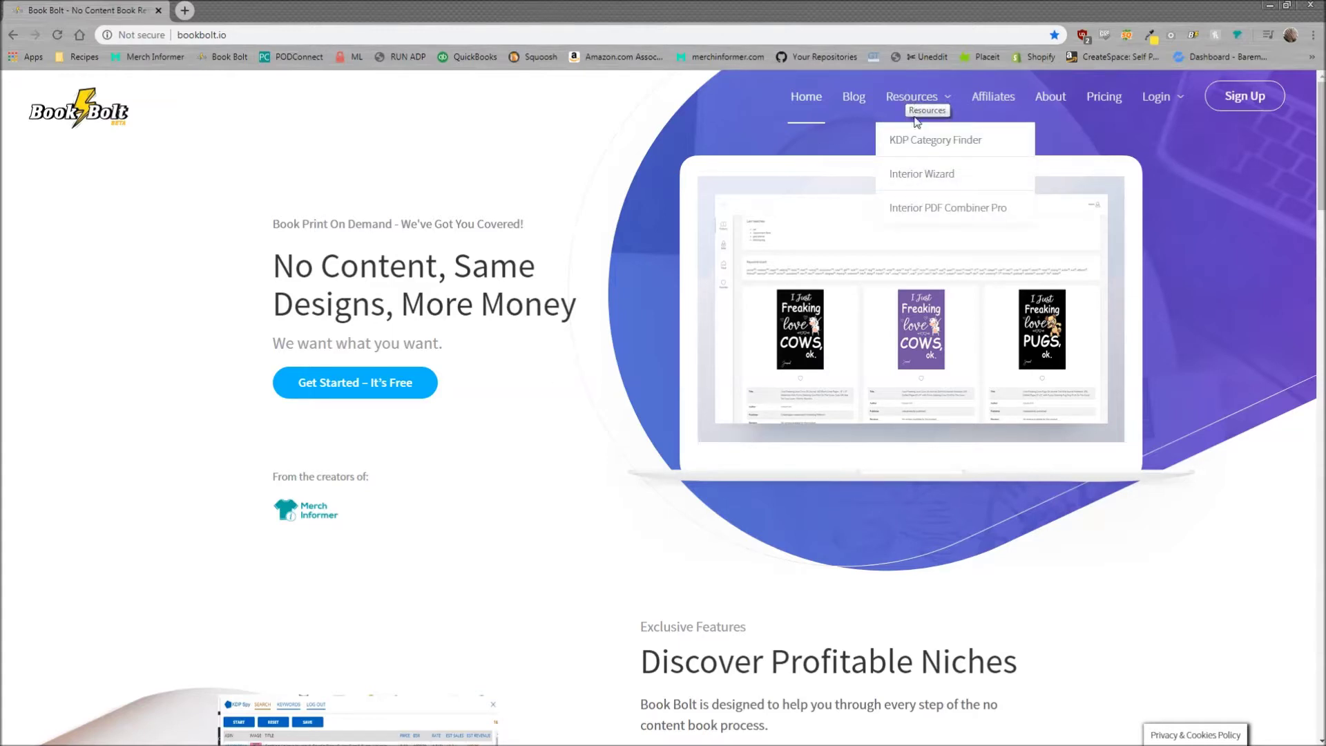
Choose Interior PDF Combiner Pro from the Resources menu.
click(924, 210)
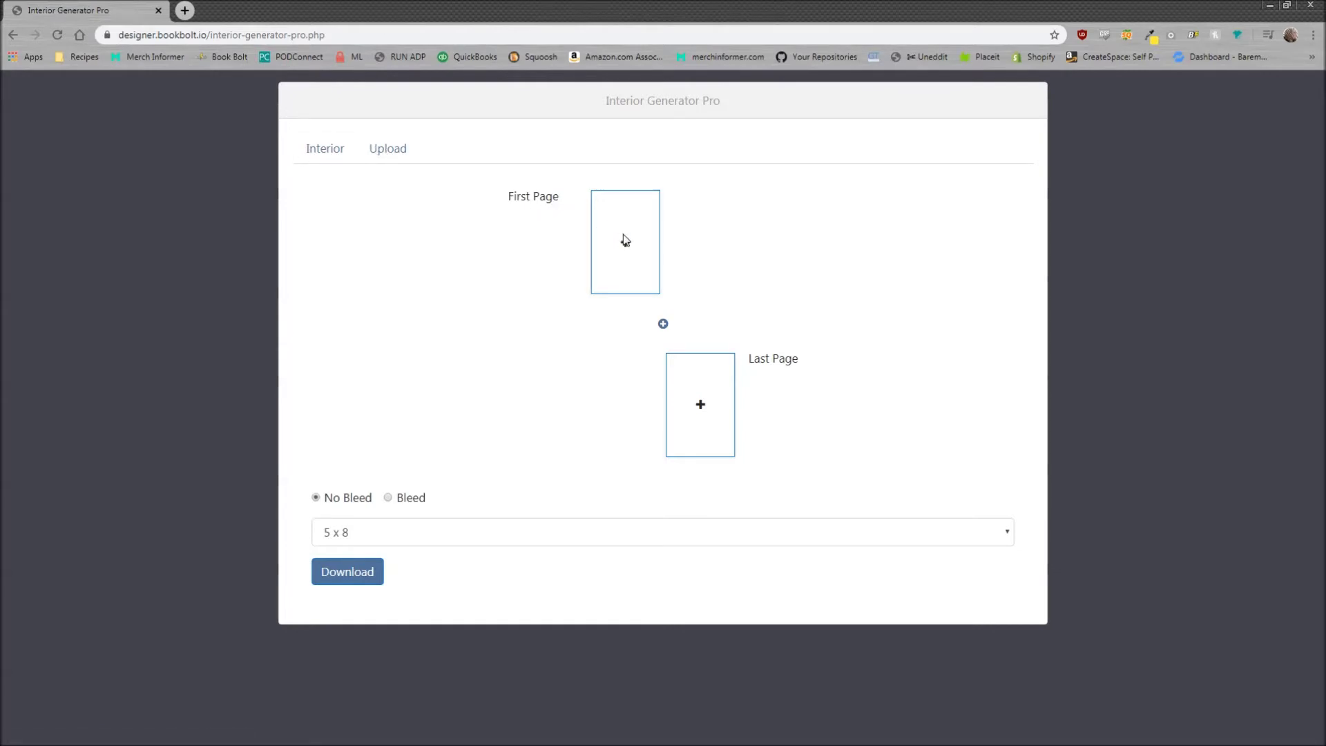
Add blank spreads Page 2/3 through Page 12/13.
click(663, 325)
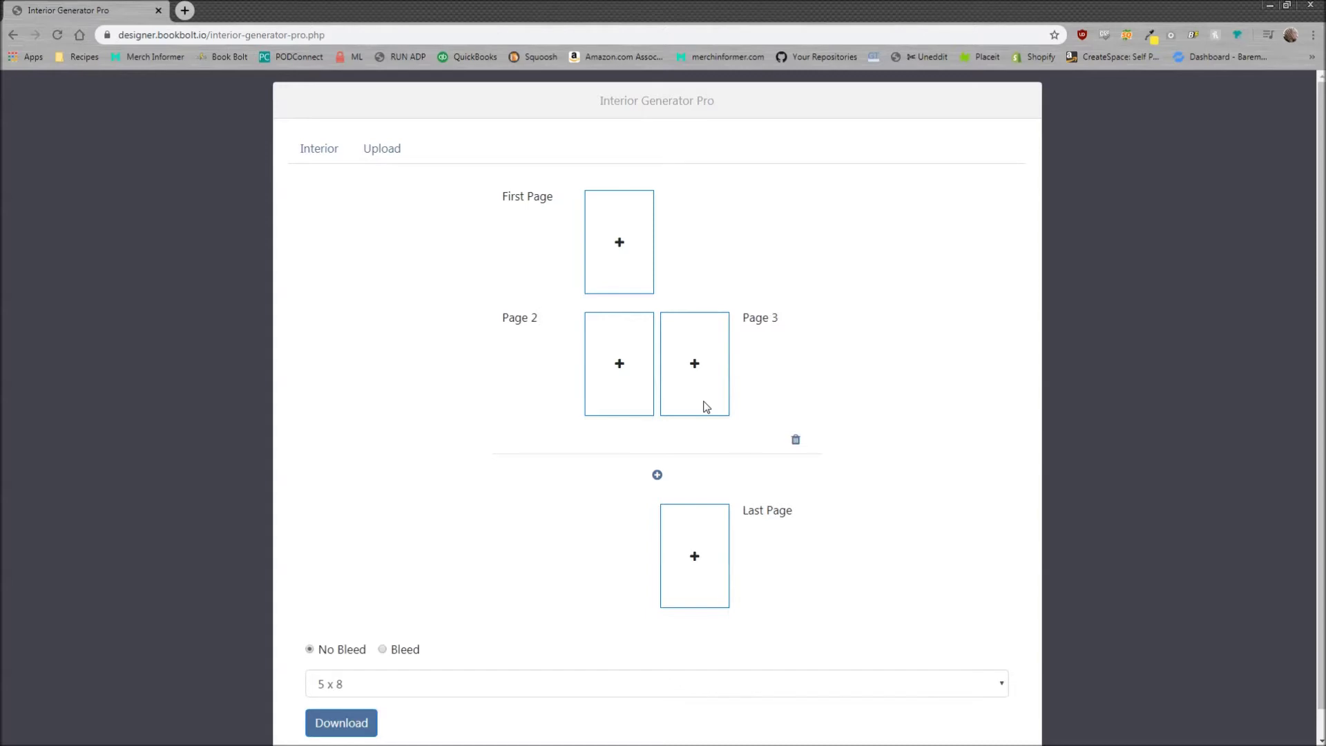
click(657, 476)
scroll(664, 478, down, 2)
click(658, 487)
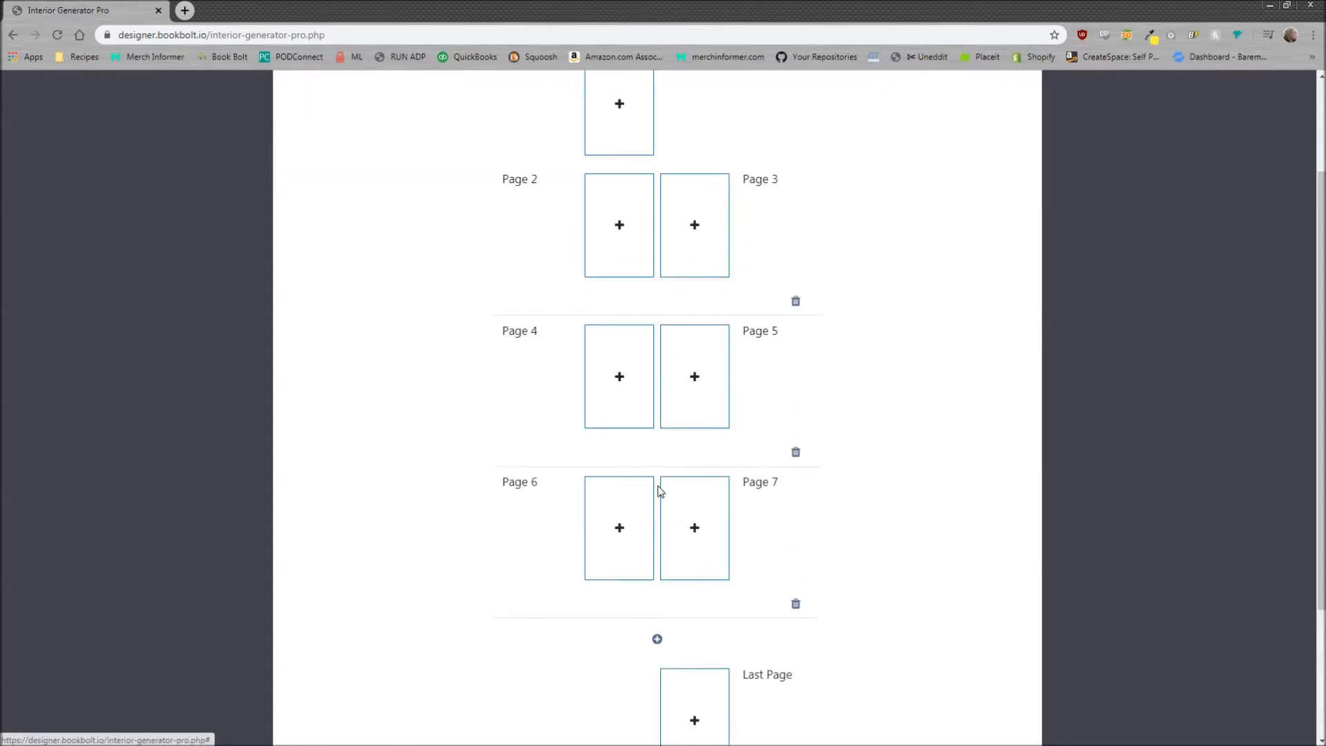
scroll(663, 494, down, 2)
click(662, 499)
scroll(663, 509, down, 2)
click(659, 510)
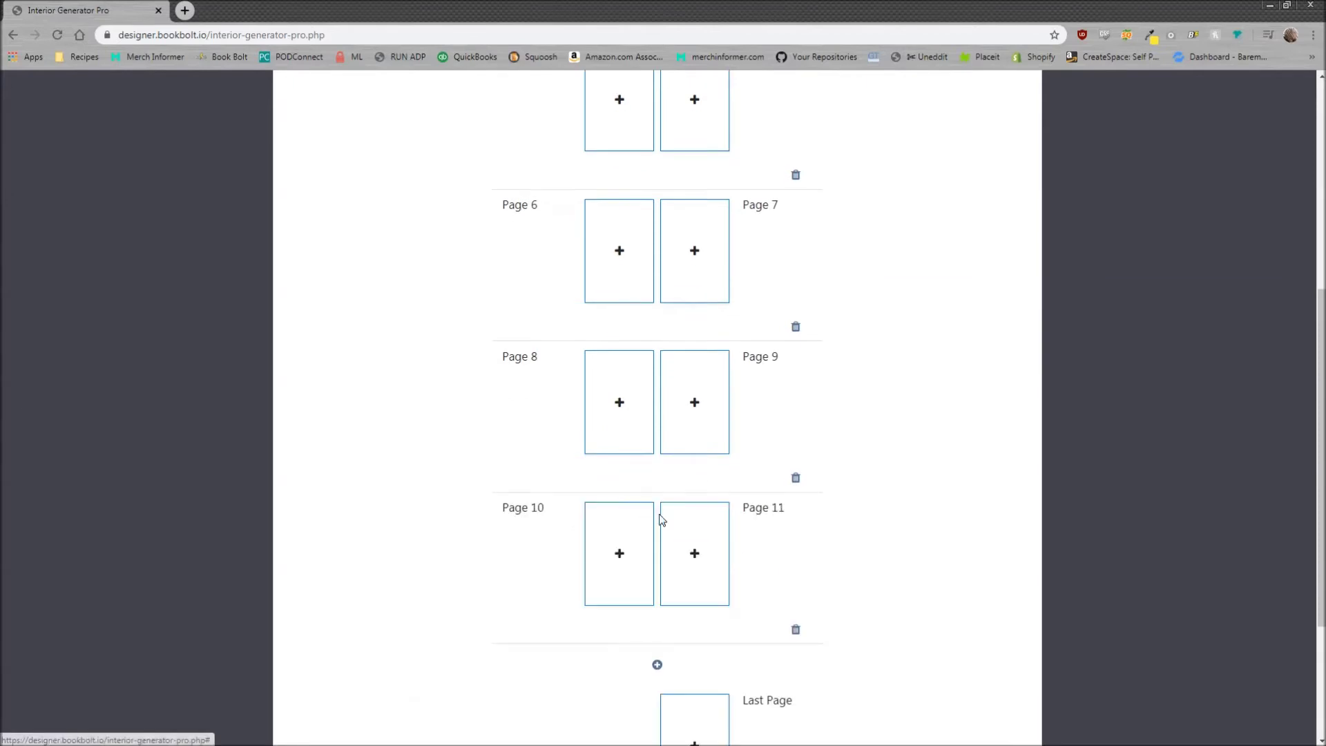
scroll(666, 518, down, 2)
click(659, 531)
scroll(692, 515, down, 2)
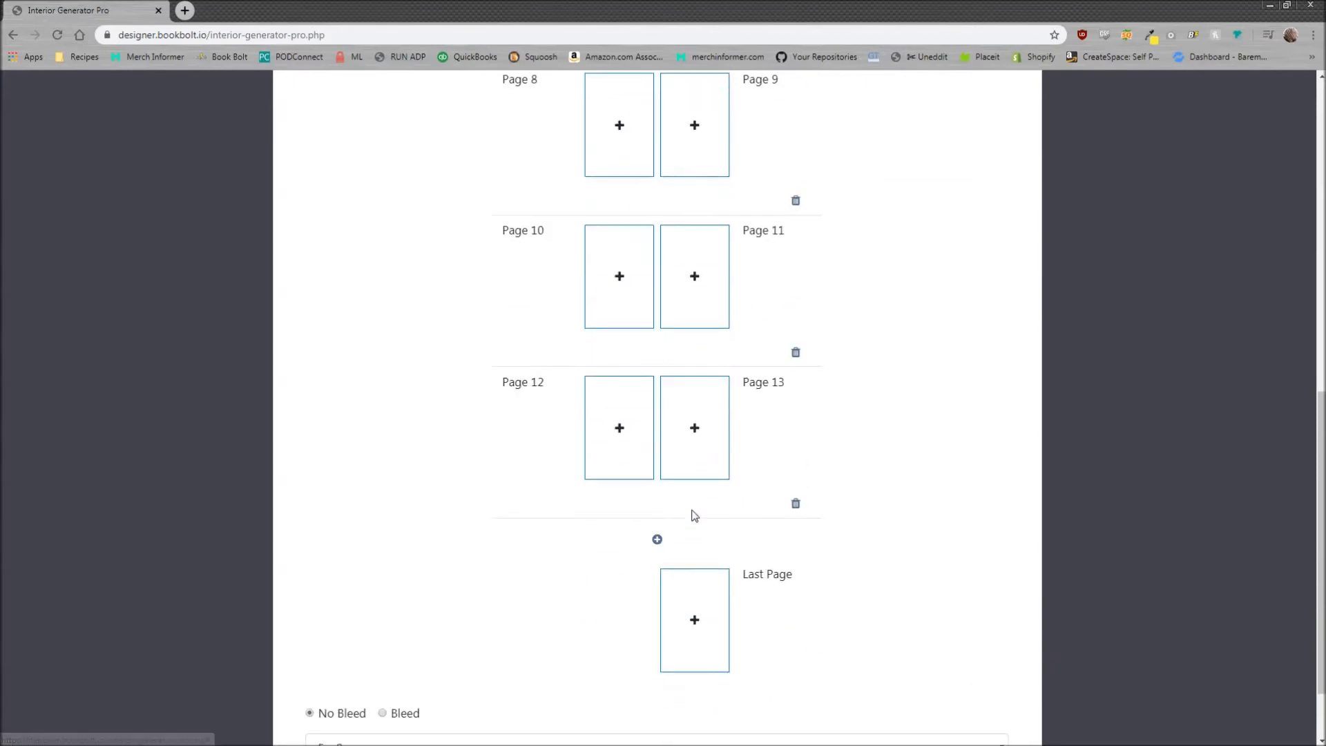
Add blank spreads Page 14/15 through Page 24/25, just before the Last Page.
click(659, 549)
scroll(685, 540, down, 2)
click(657, 550)
scroll(659, 552, down, 2)
click(658, 549)
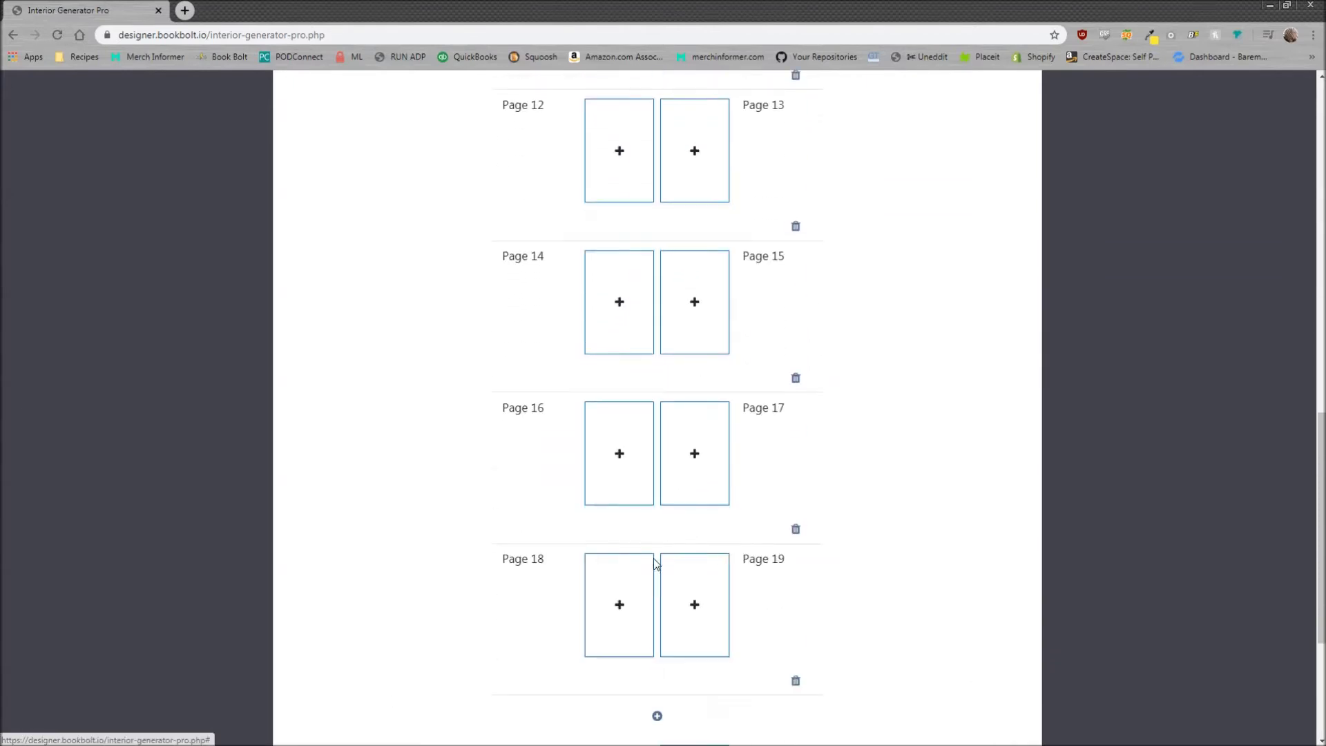
scroll(666, 567, down, 2)
click(657, 577)
scroll(656, 573, down, 3)
click(656, 454)
scroll(670, 477, down, 2)
scroll(670, 476, down, 2)
click(658, 466)
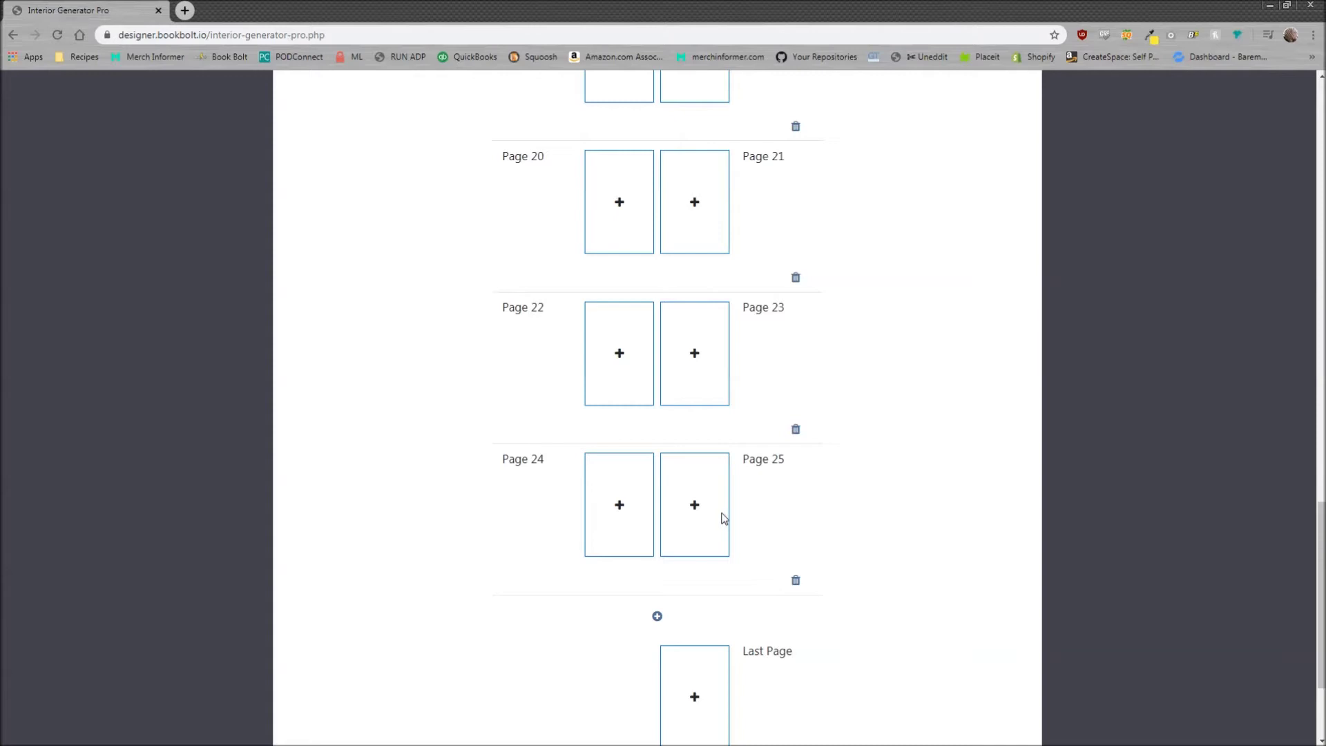
scroll(673, 529, up, 15)
scroll(684, 483, up, 6)
scroll(690, 449, down, 20)
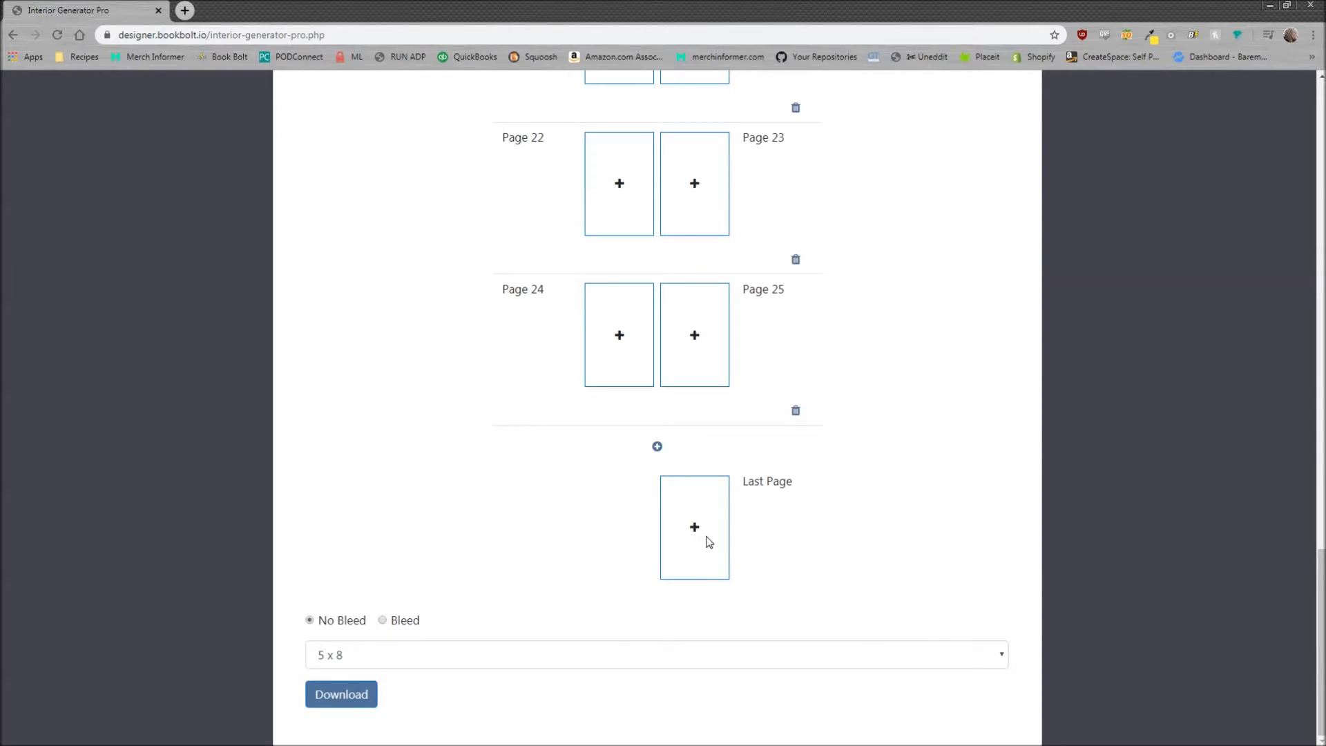
scroll(660, 464, up, 20)
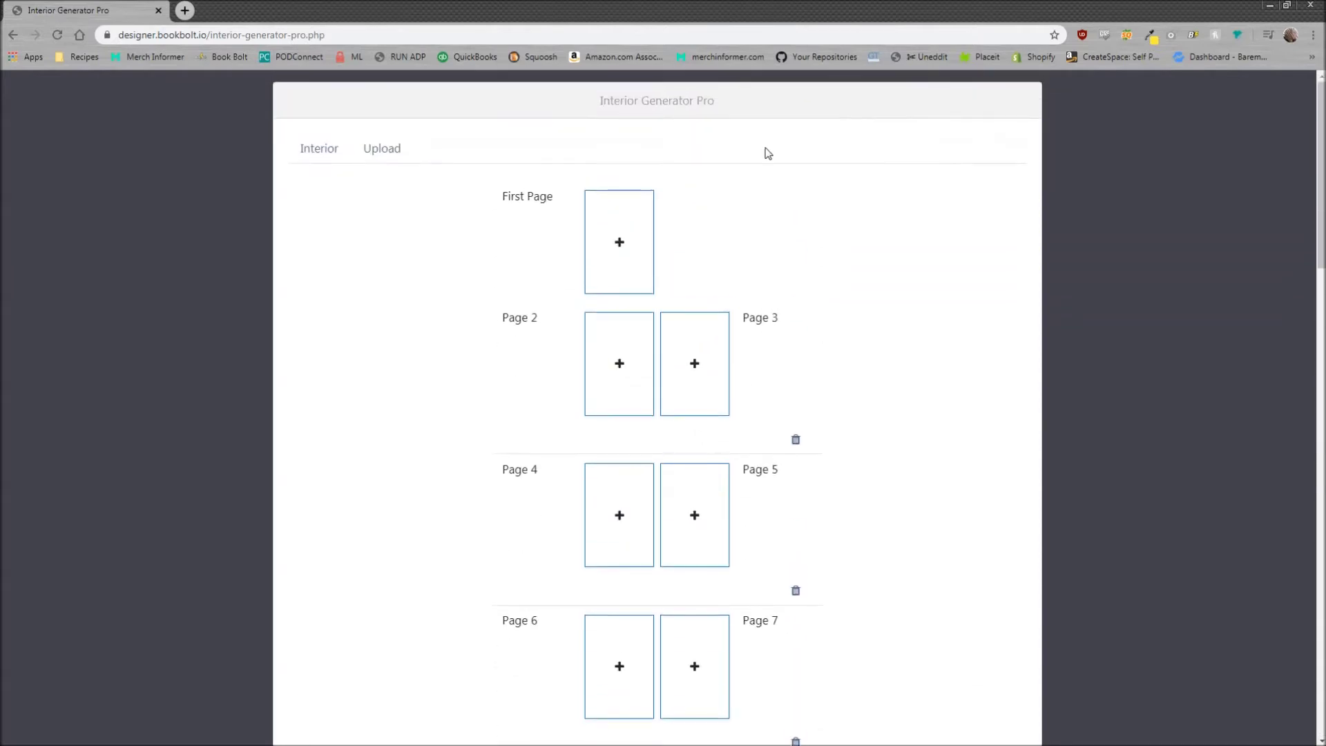
Fill Pages 2 and 4 with Journal and Pages 3 and 5 with College Ruled.
click(624, 365)
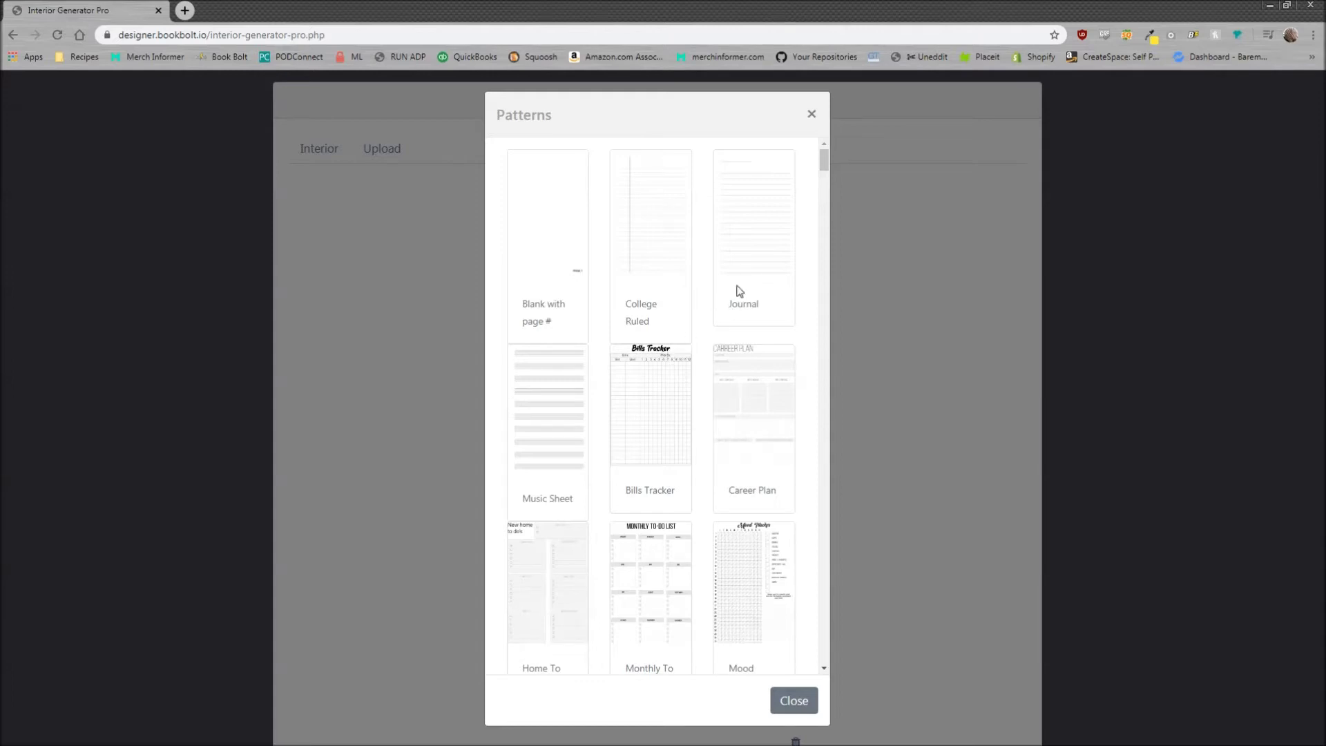
click(758, 237)
click(695, 366)
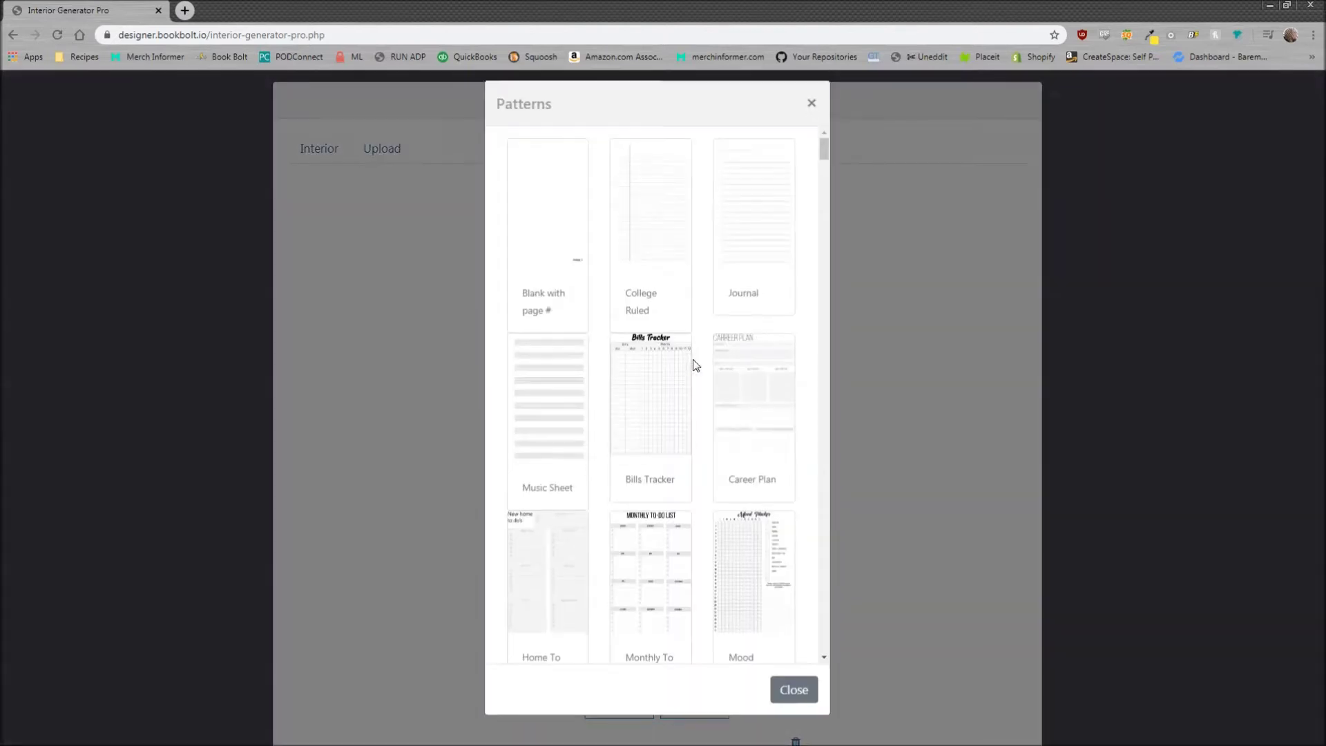
click(654, 236)
scroll(683, 328, down, 2)
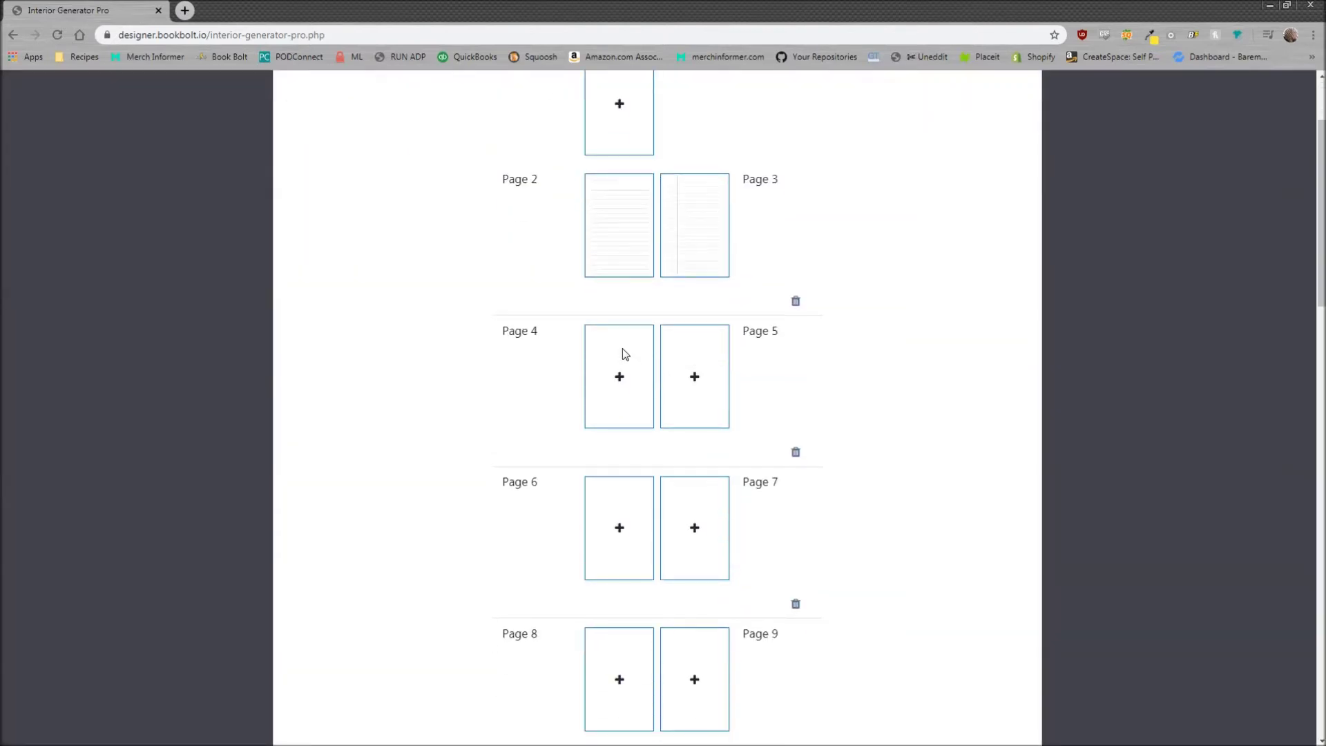
click(622, 349)
click(734, 251)
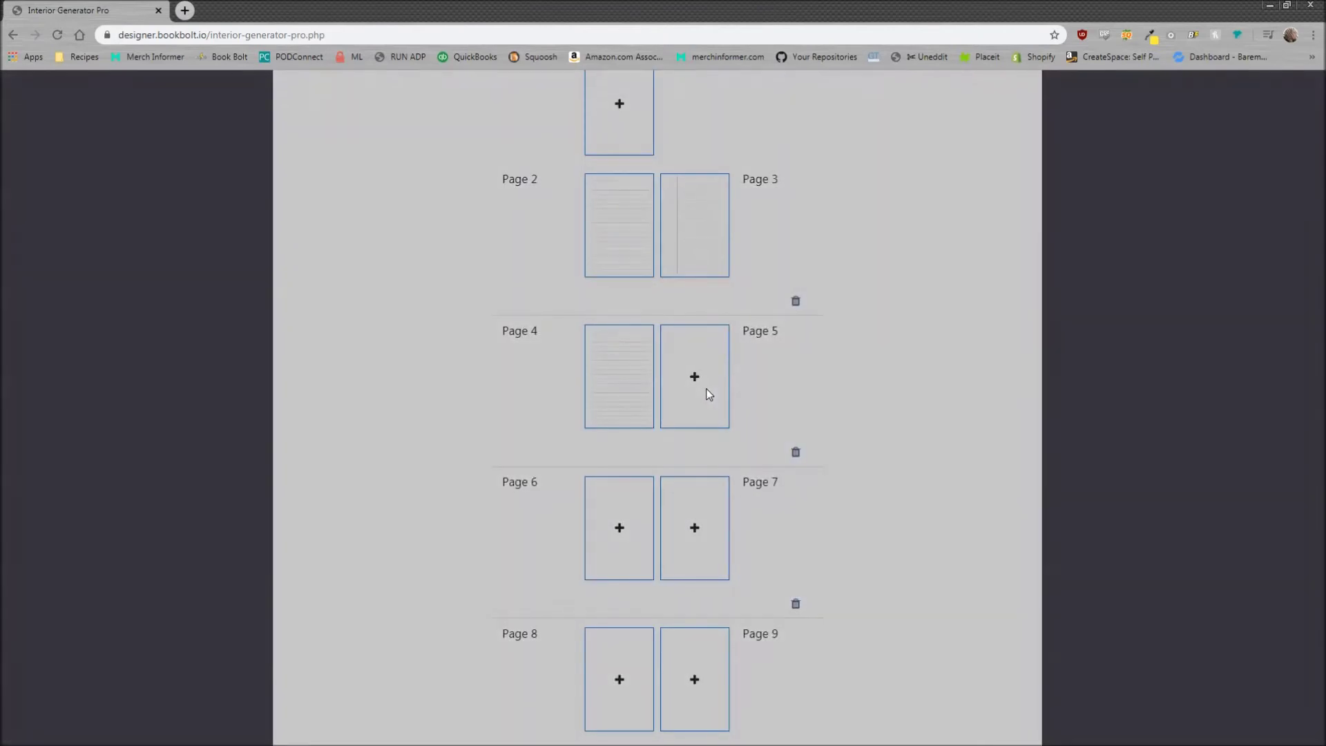
click(704, 388)
click(645, 245)
Fill Page 6 with Journal, Page 7 with College Ruled, and later pages with ruled patterns.
click(614, 494)
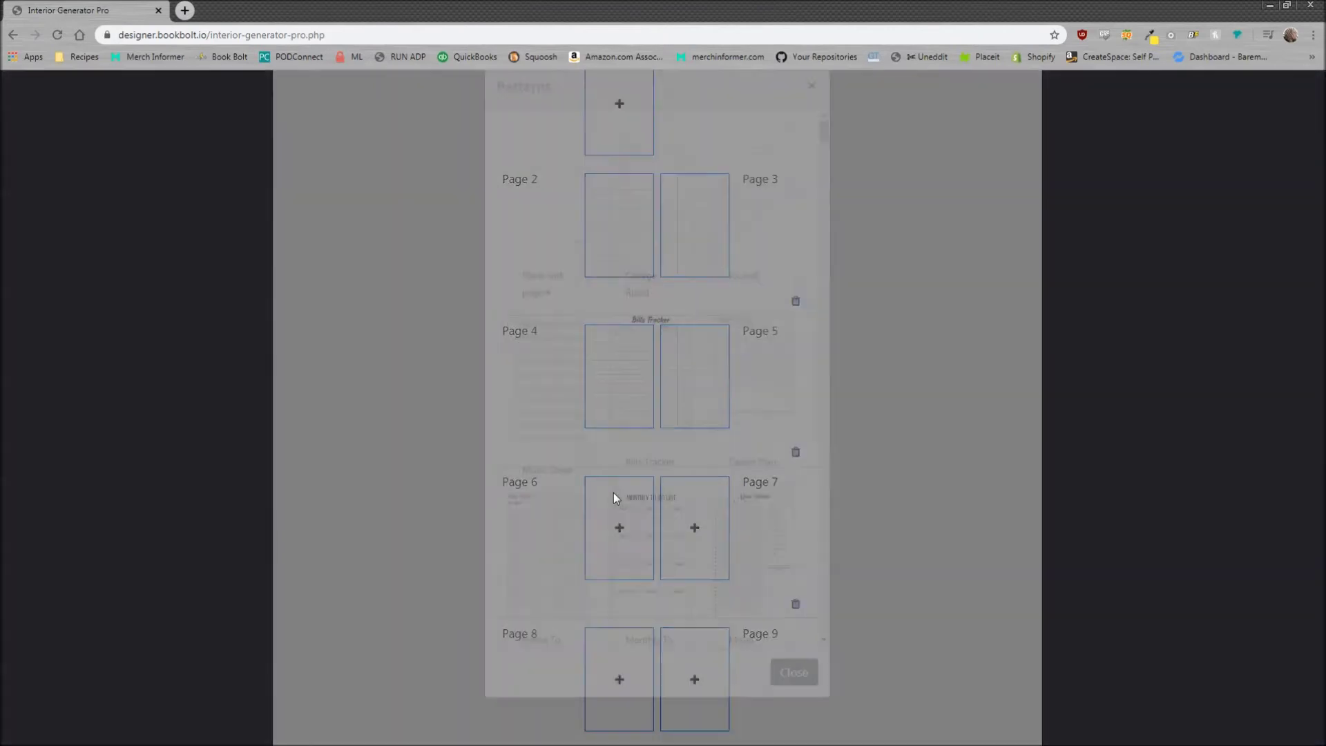
click(750, 241)
click(717, 506)
click(632, 242)
scroll(722, 455, down, 2)
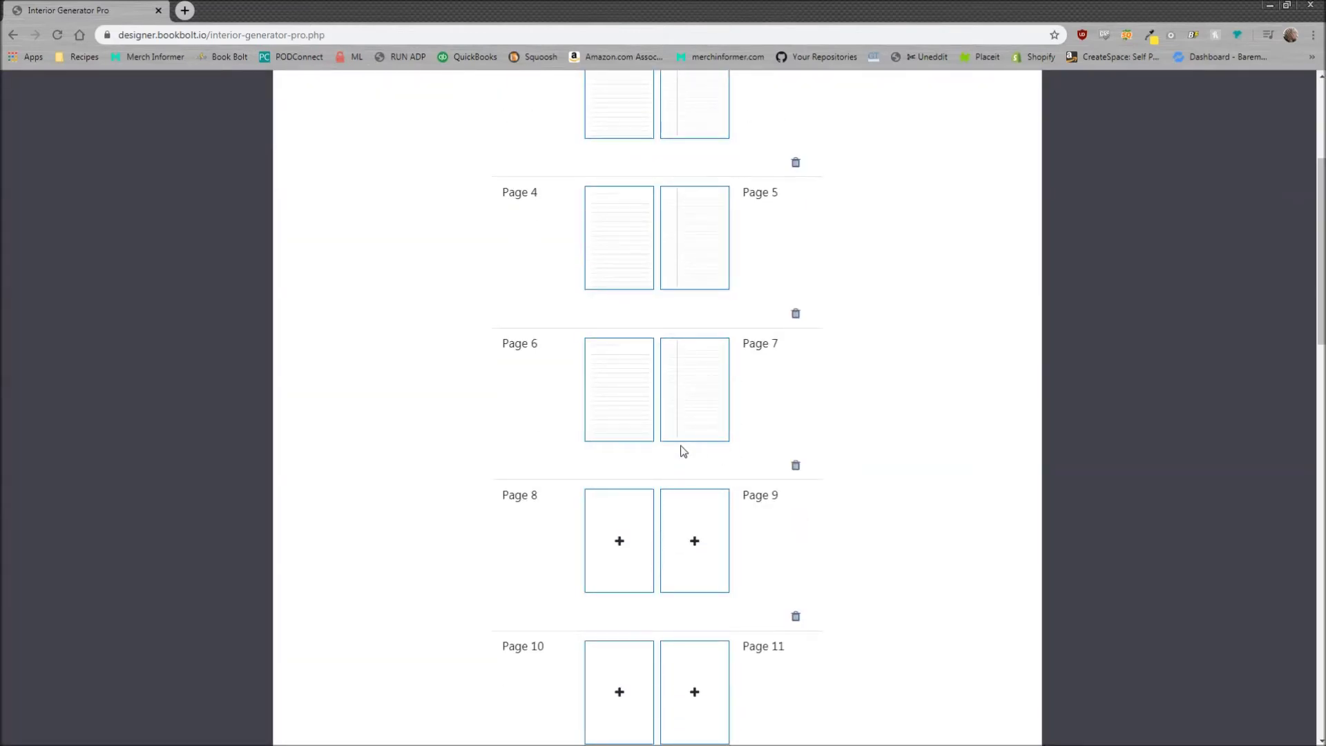
scroll(689, 444, down, 2)
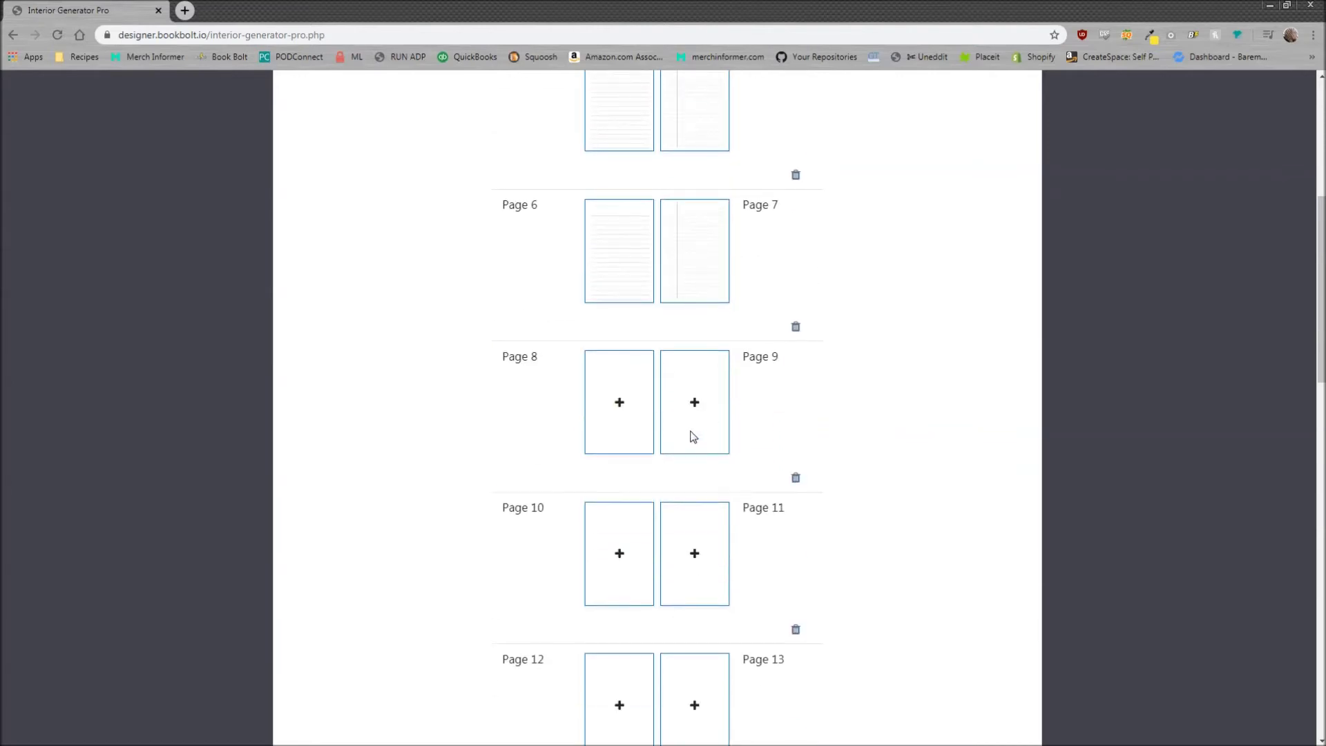
click(722, 346)
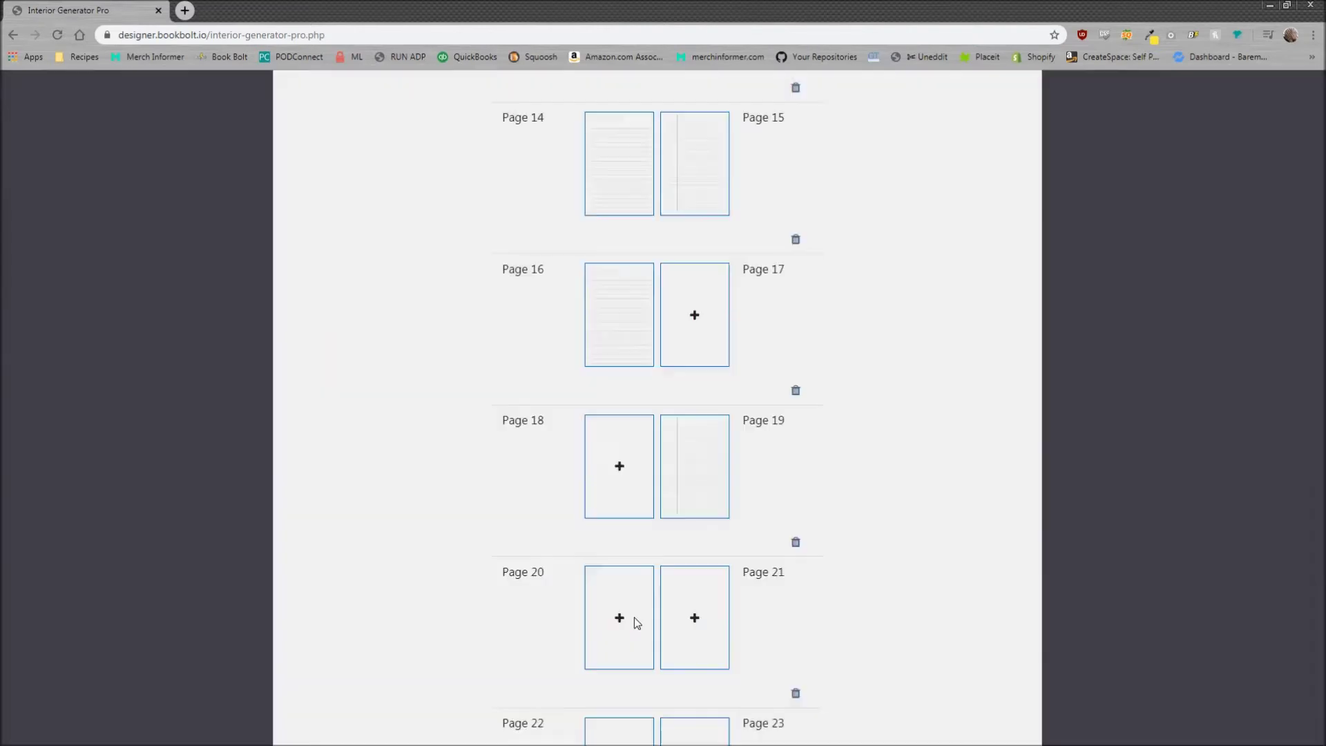
click(633, 617)
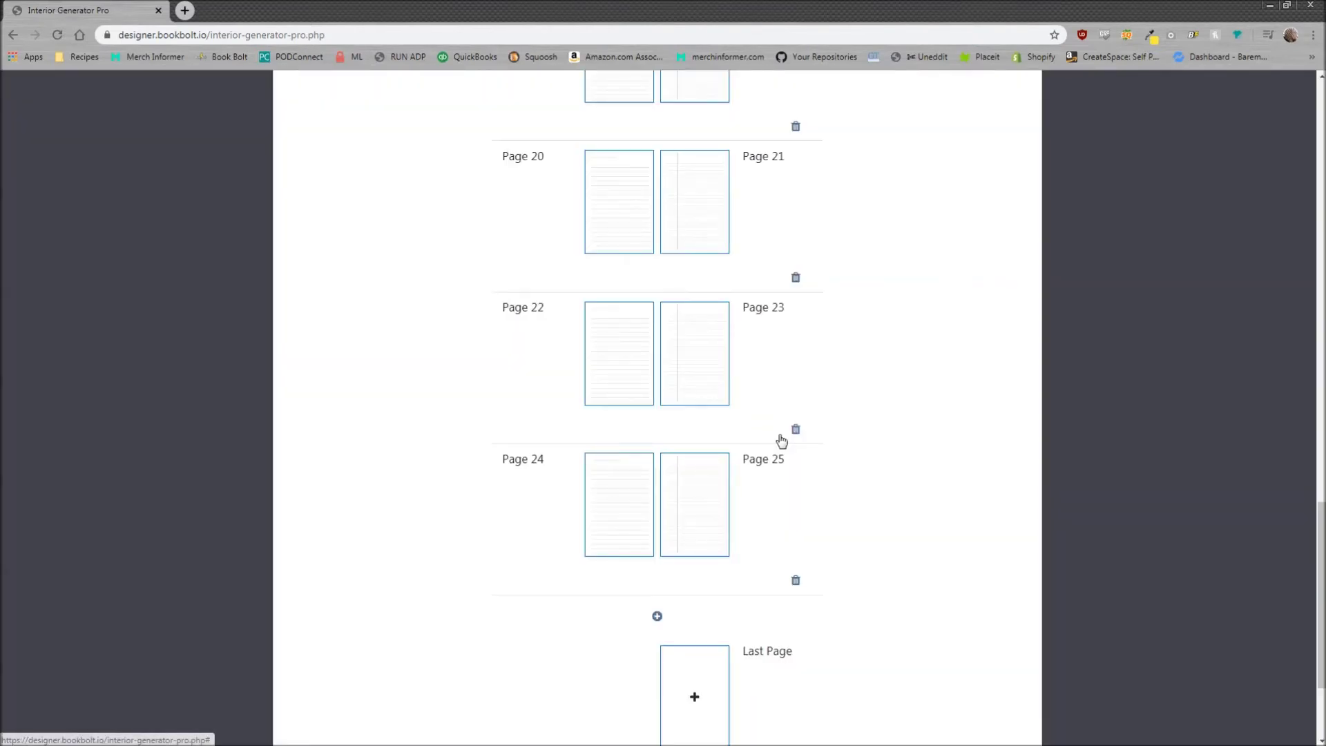
scroll(809, 437, up, 20)
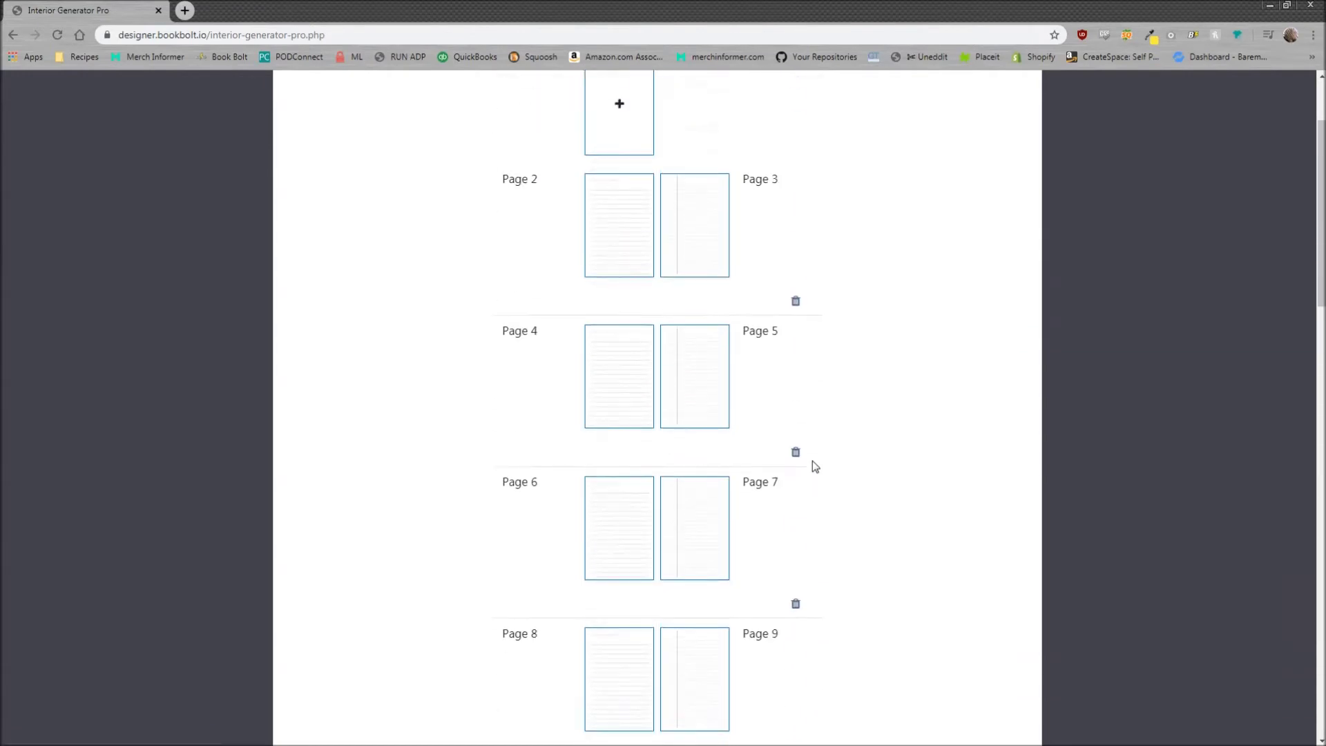
scroll(812, 461, up, 2)
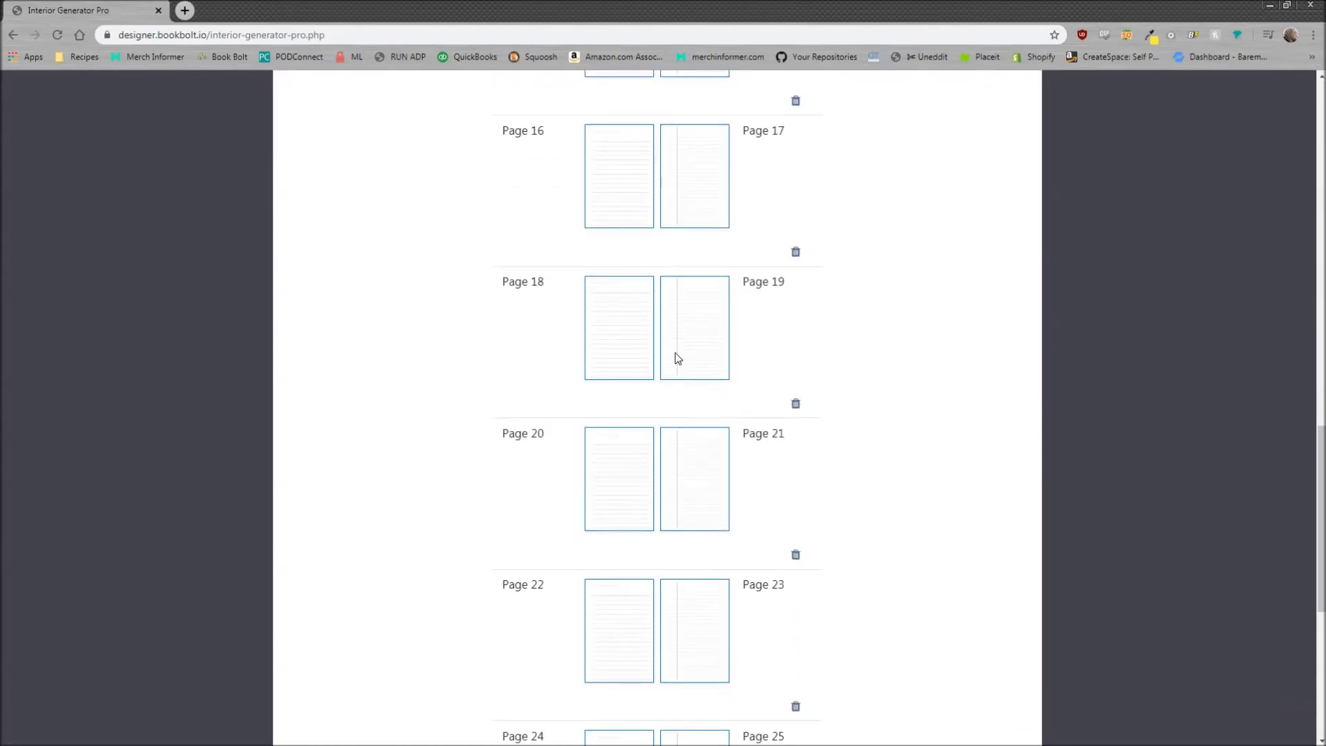
scroll(673, 346, down, 5)
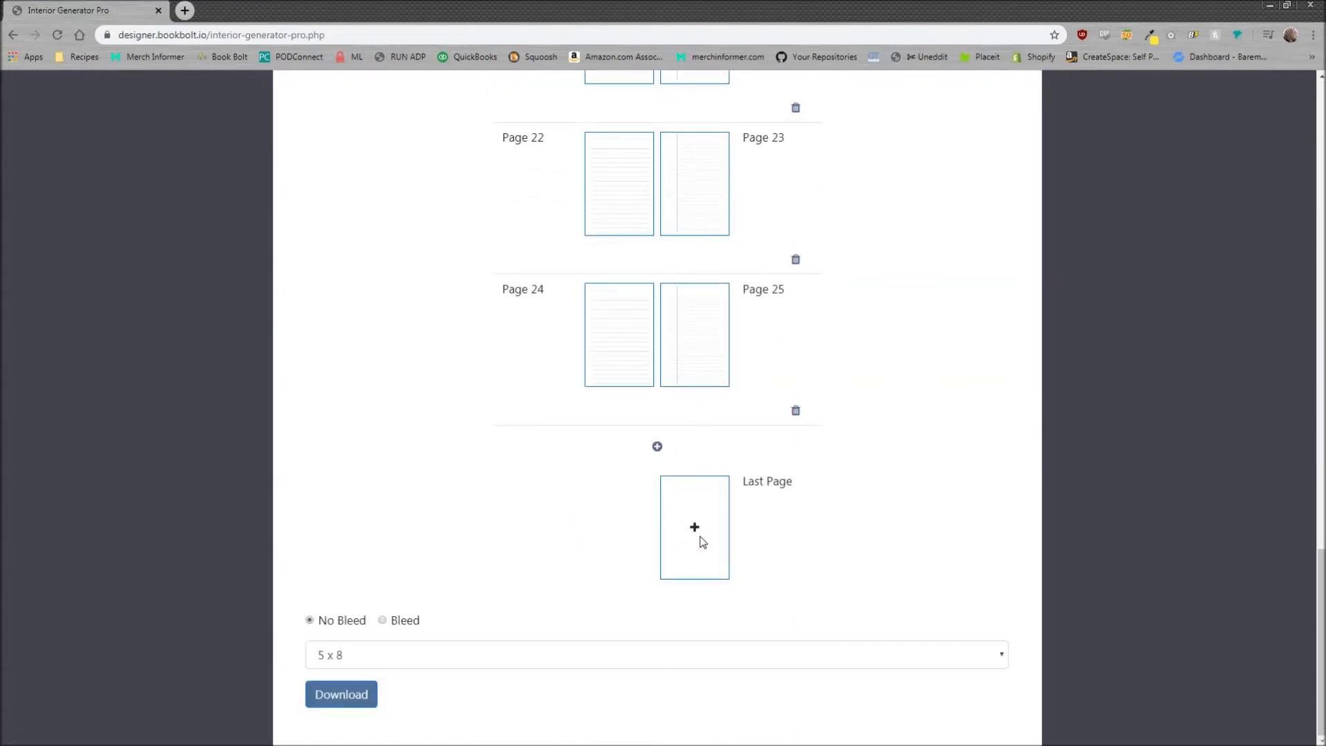
scroll(703, 541, up, 20)
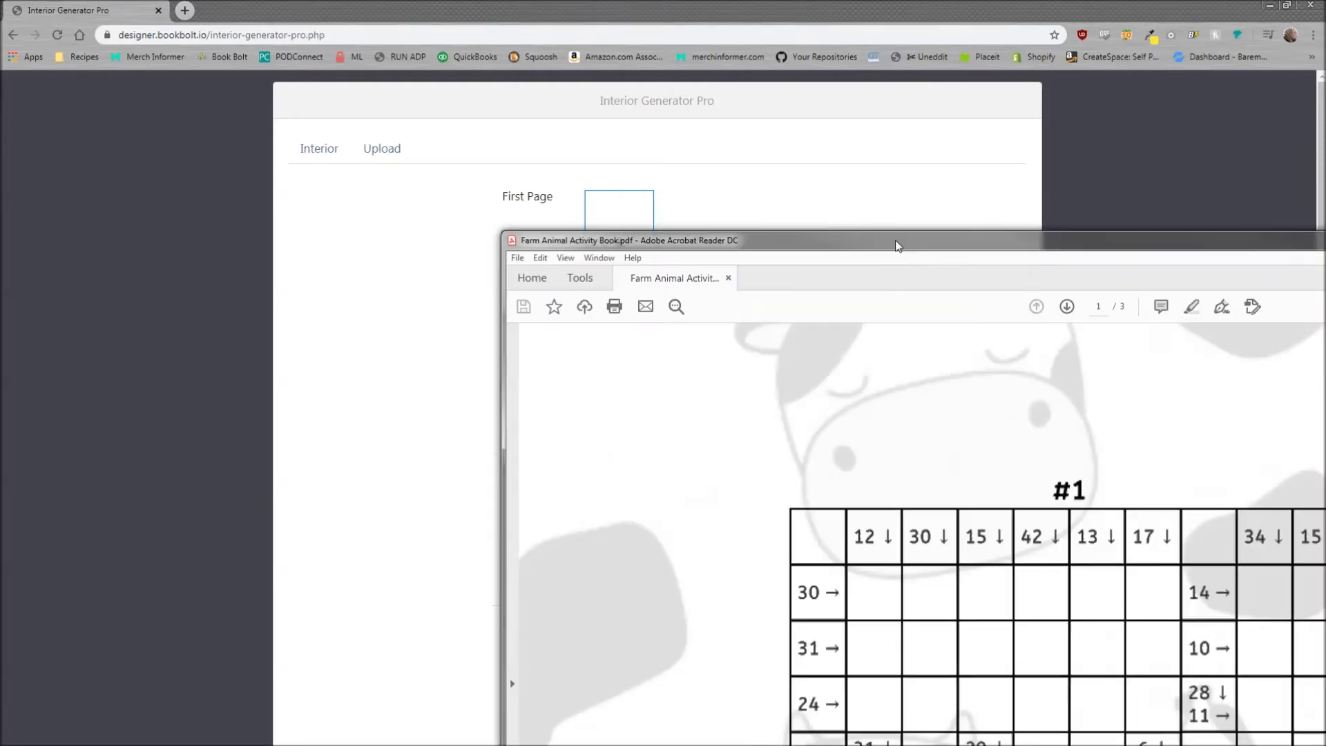
Review the 'This Journal Belongs To:' PDF at whole-page fit, then minimize Acrobat Reader.
scroll(696, 399, down, 10)
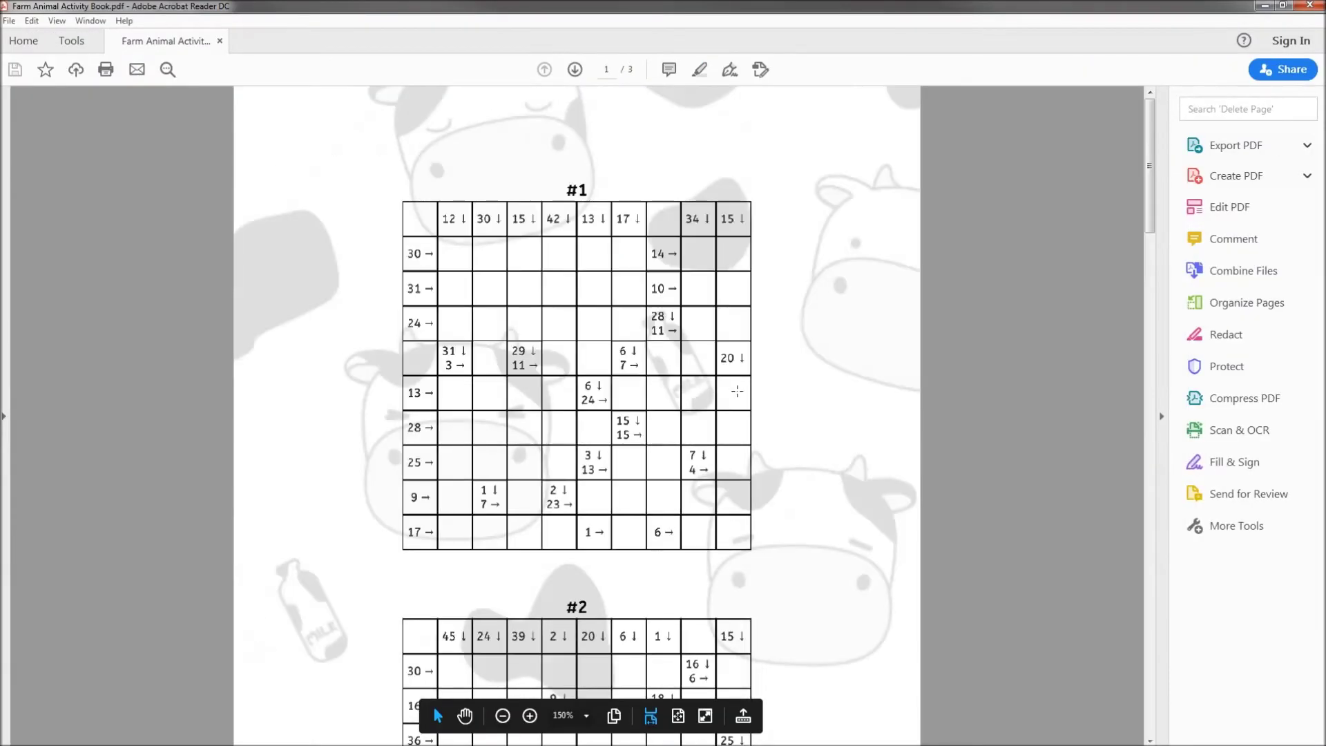
scroll(719, 419, down, 5)
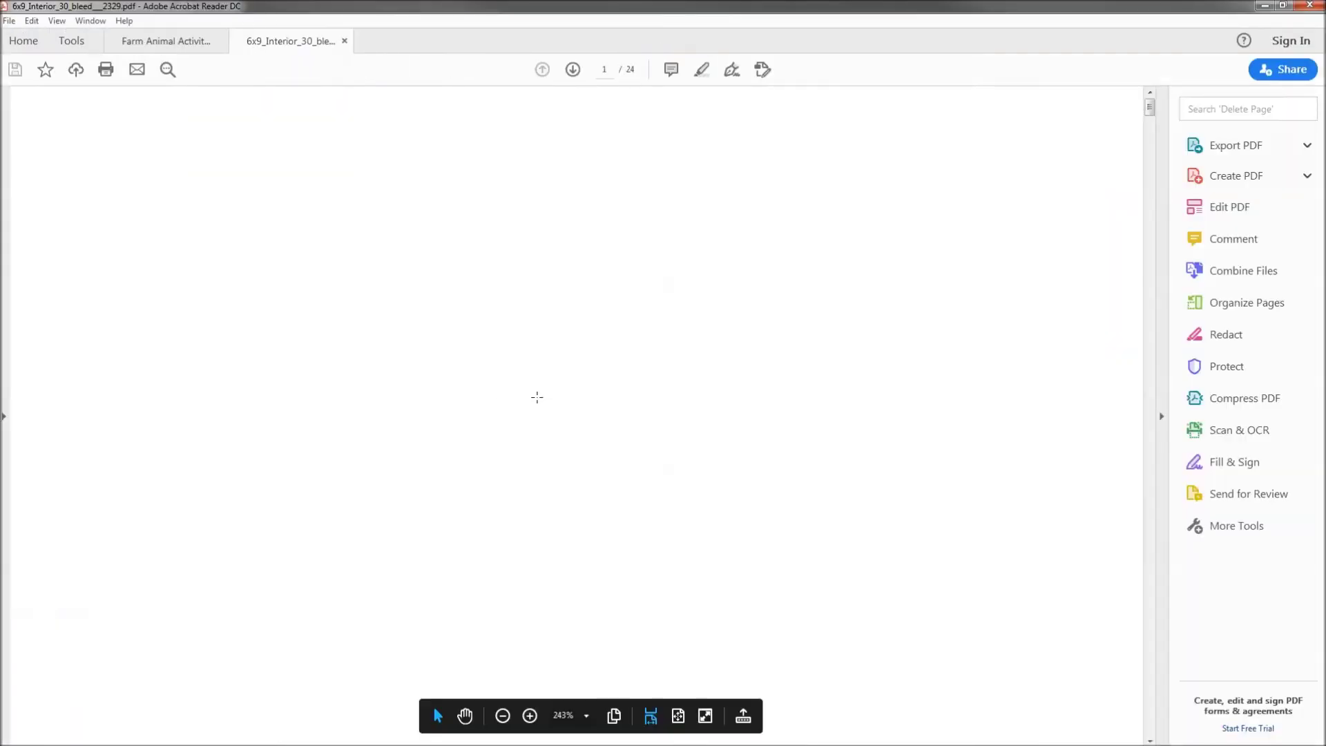
key(ctrl+0)
scroll(656, 415, down, 10)
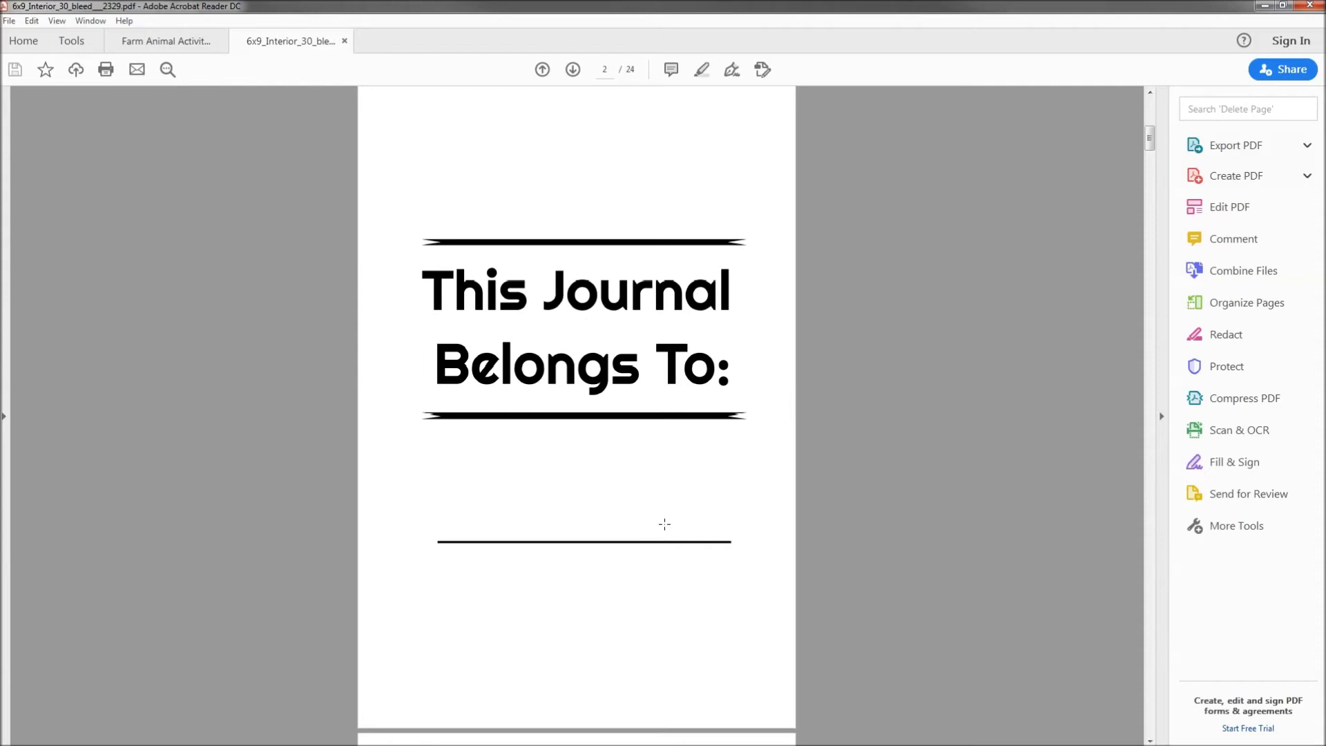
scroll(659, 523, down, 15)
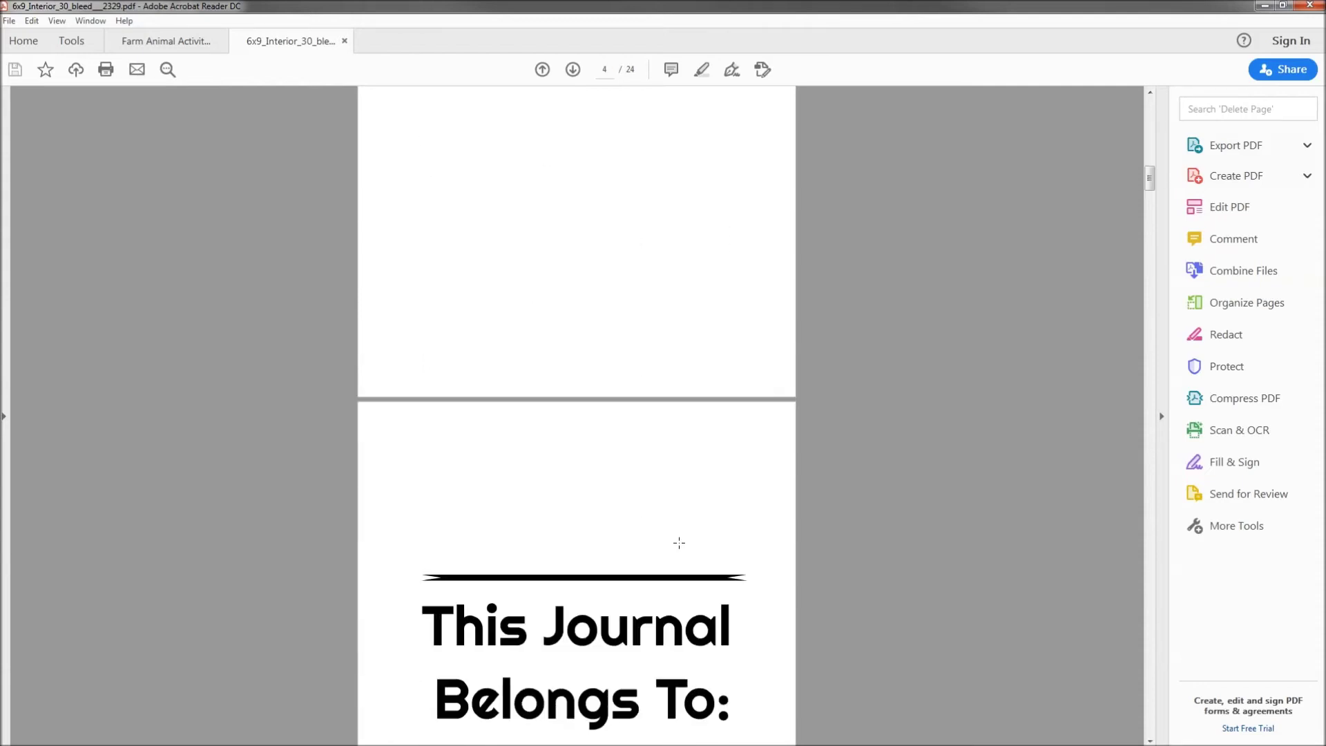
scroll(737, 542, up, 15)
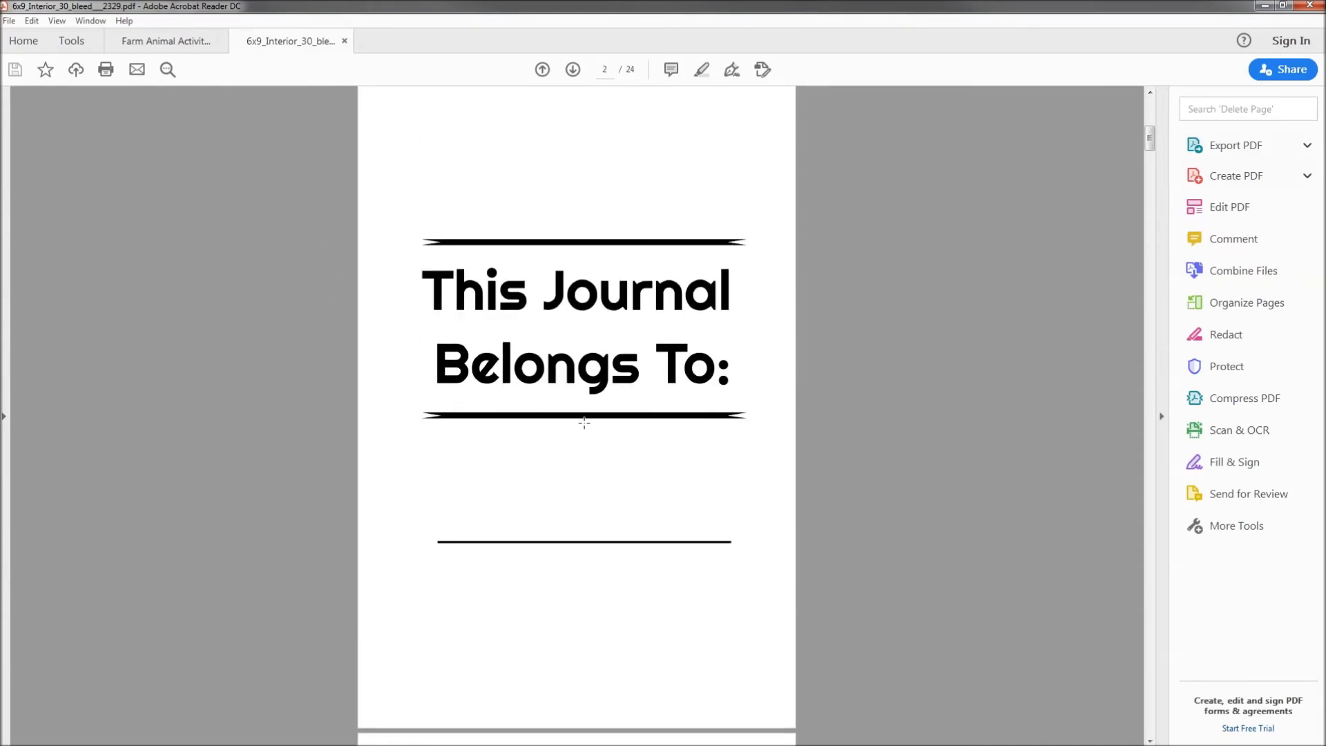
click(1262, 6)
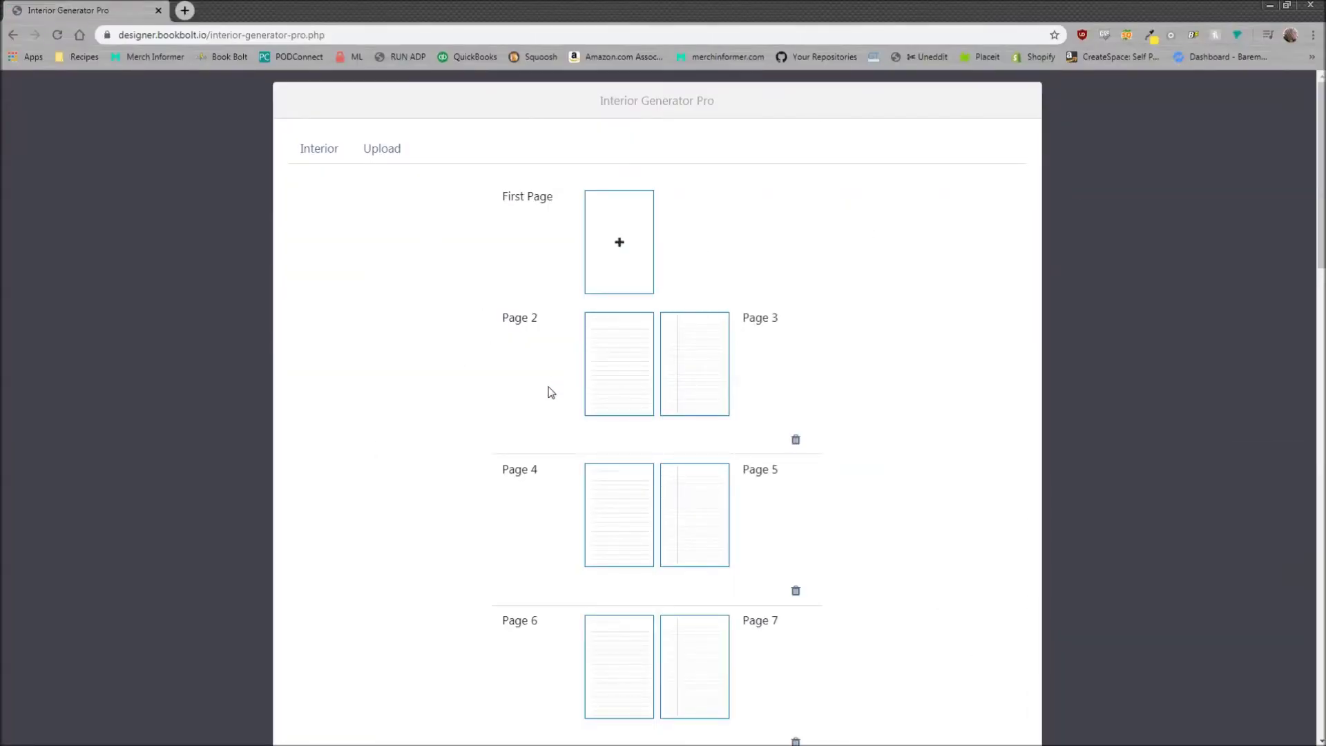
Upload the Farm Animal PDF and the 6x9 interior PDF, then return to the Interior layout.
click(384, 155)
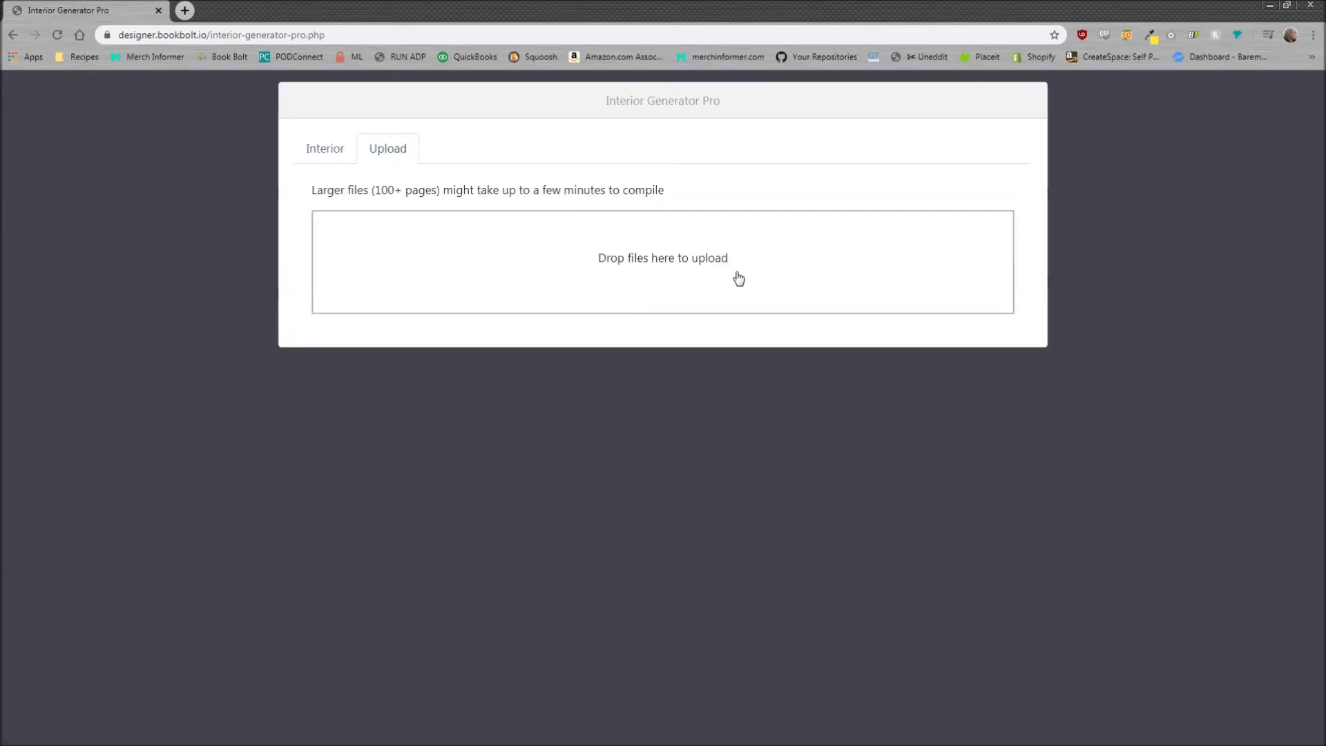
drag(841, 276, 773, 272)
drag(1269, 578, 562, 284)
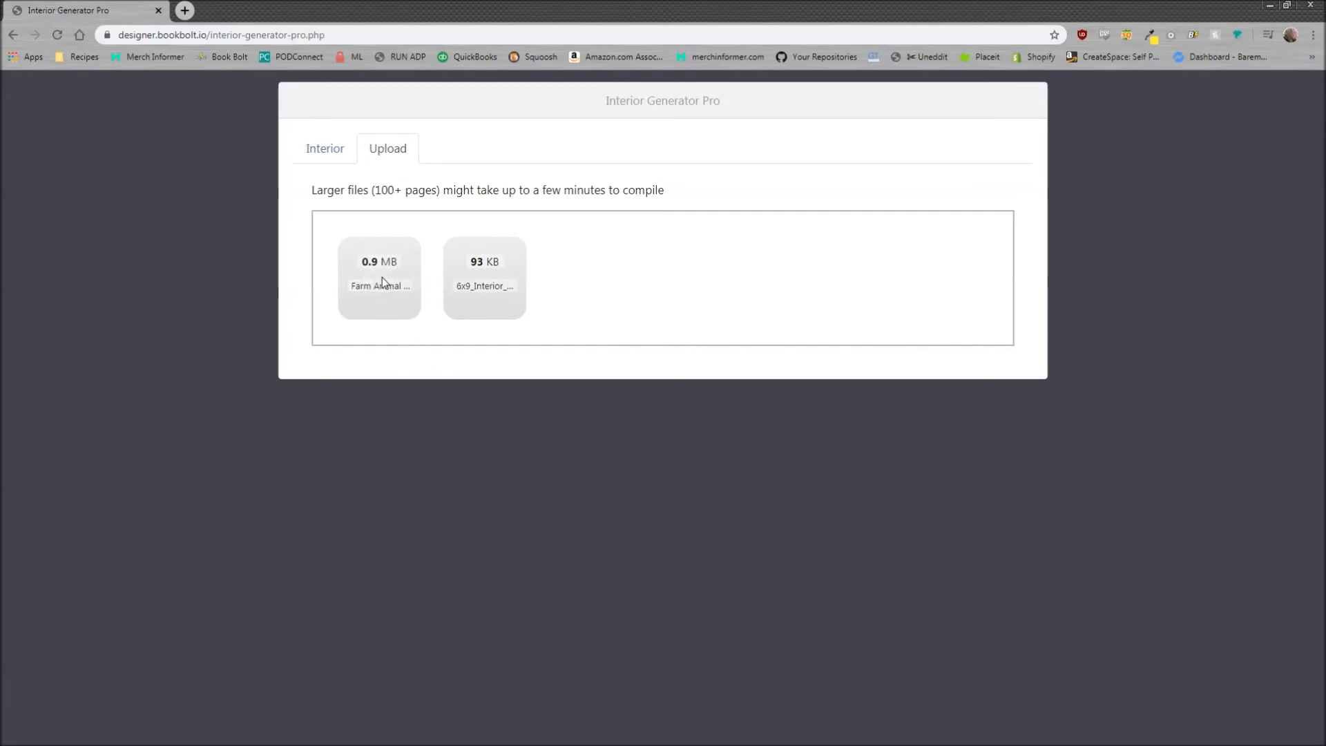
click(330, 161)
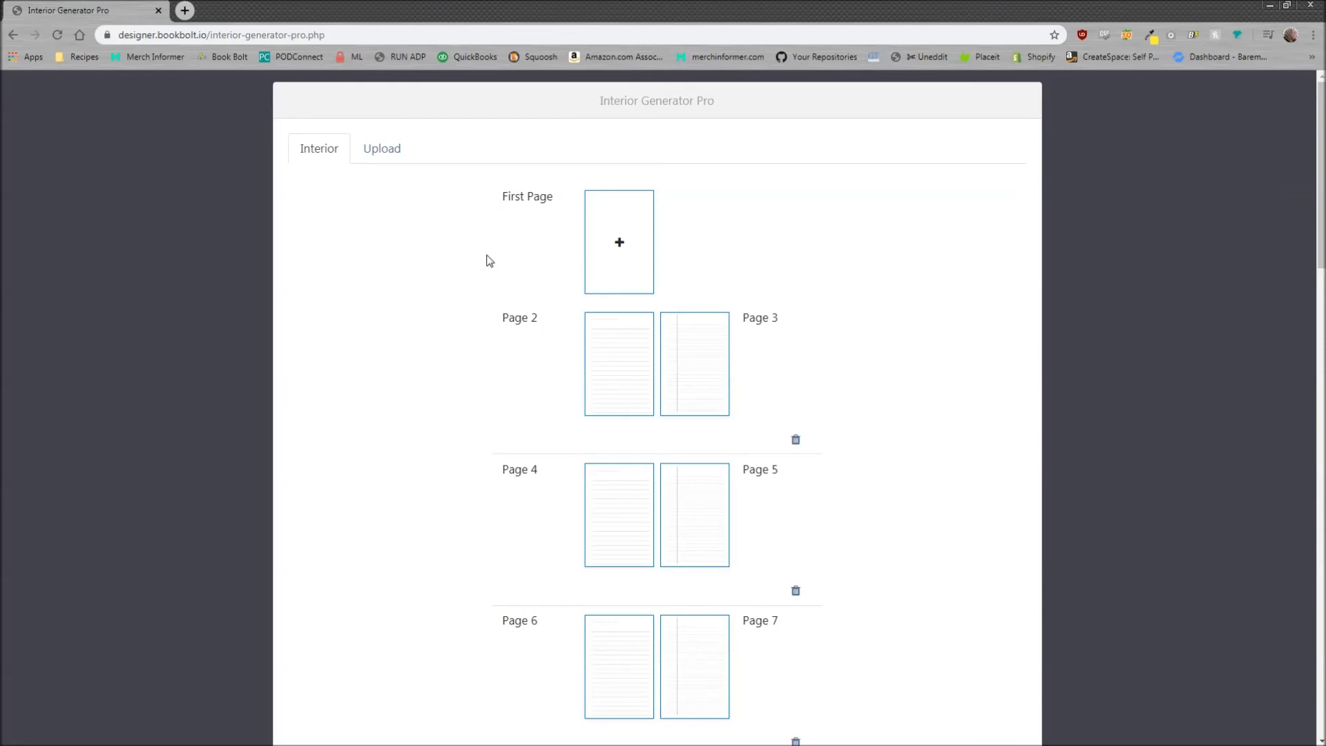
Set the First Page to the Page_2.png 'This Journal Belongs To:' ownership pattern.
click(619, 243)
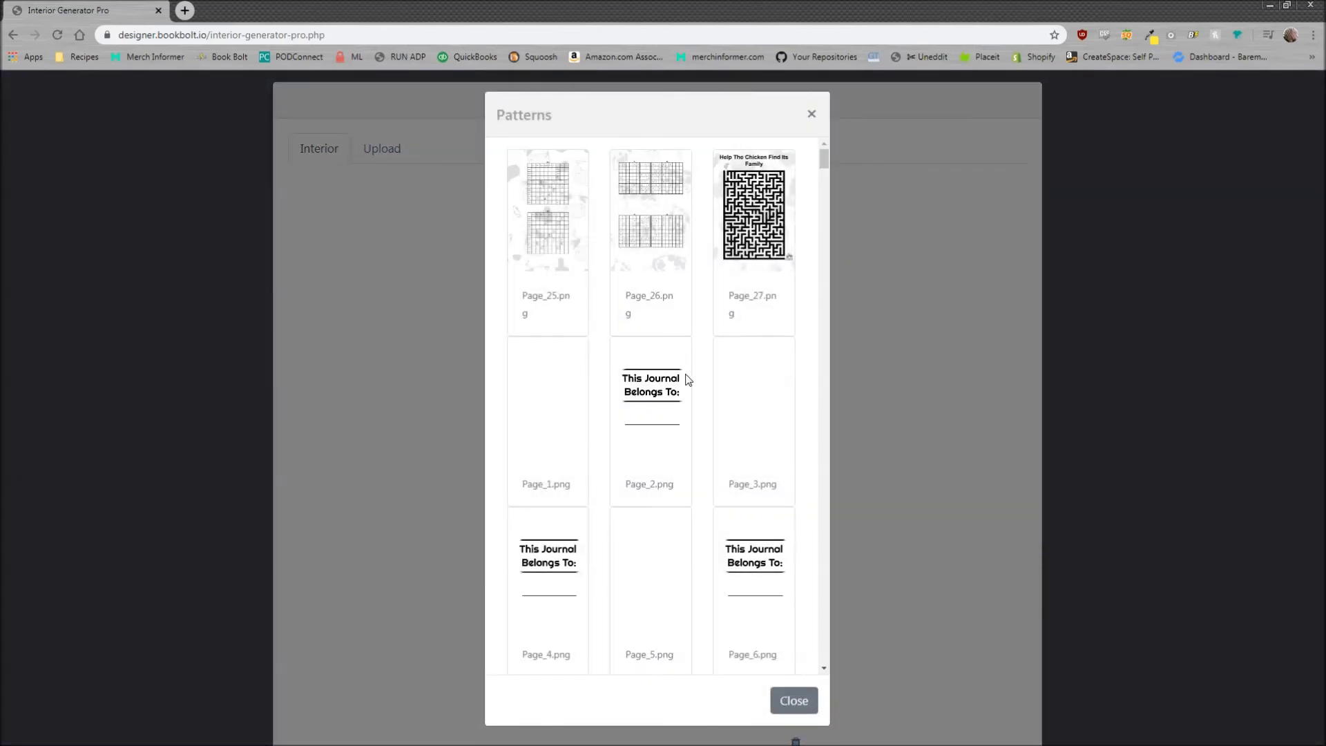
scroll(687, 379, down, 3)
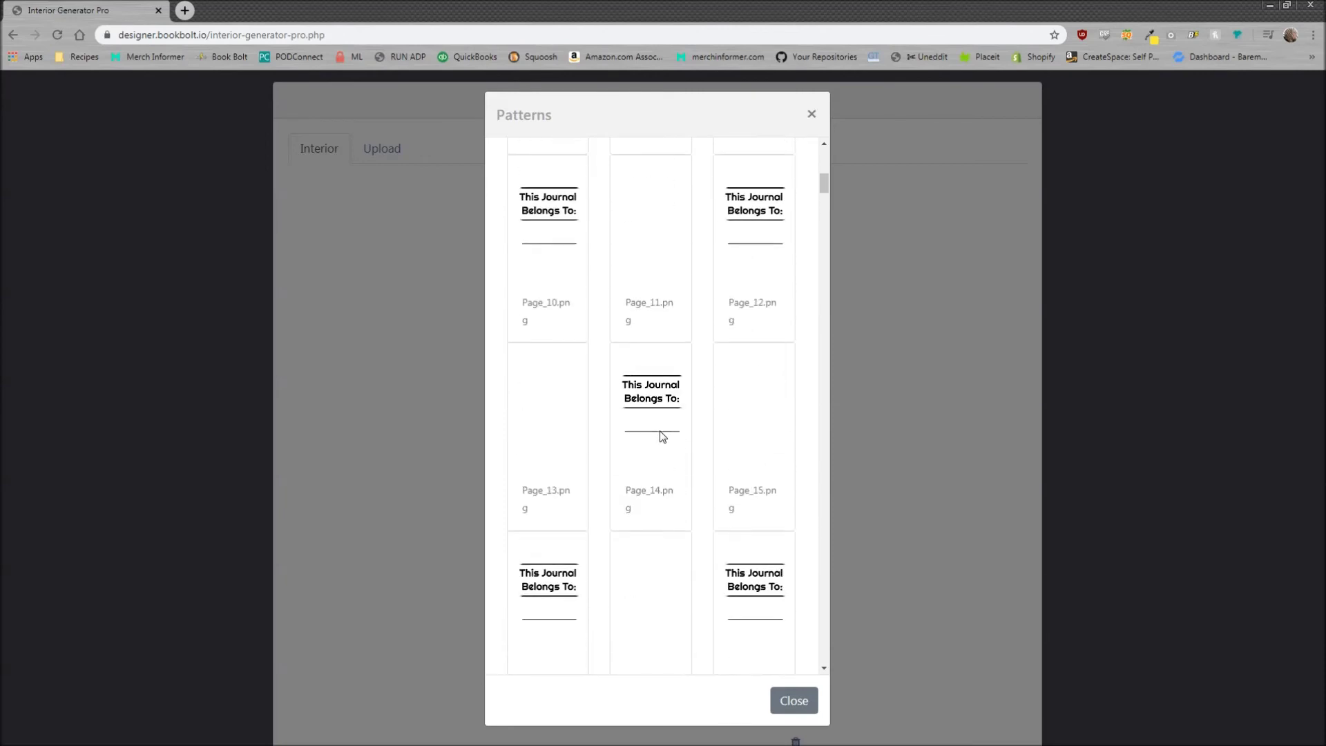
scroll(665, 428, up, 10)
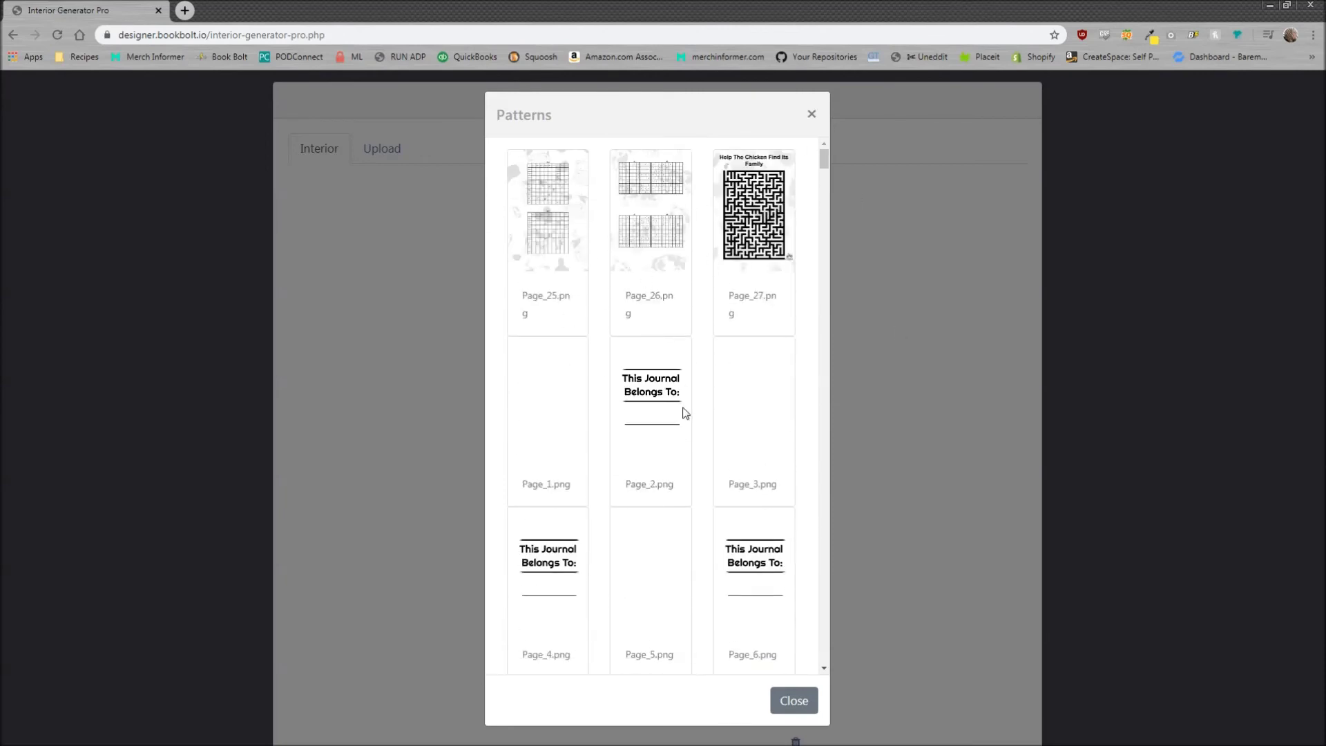
scroll(649, 393, down, 2)
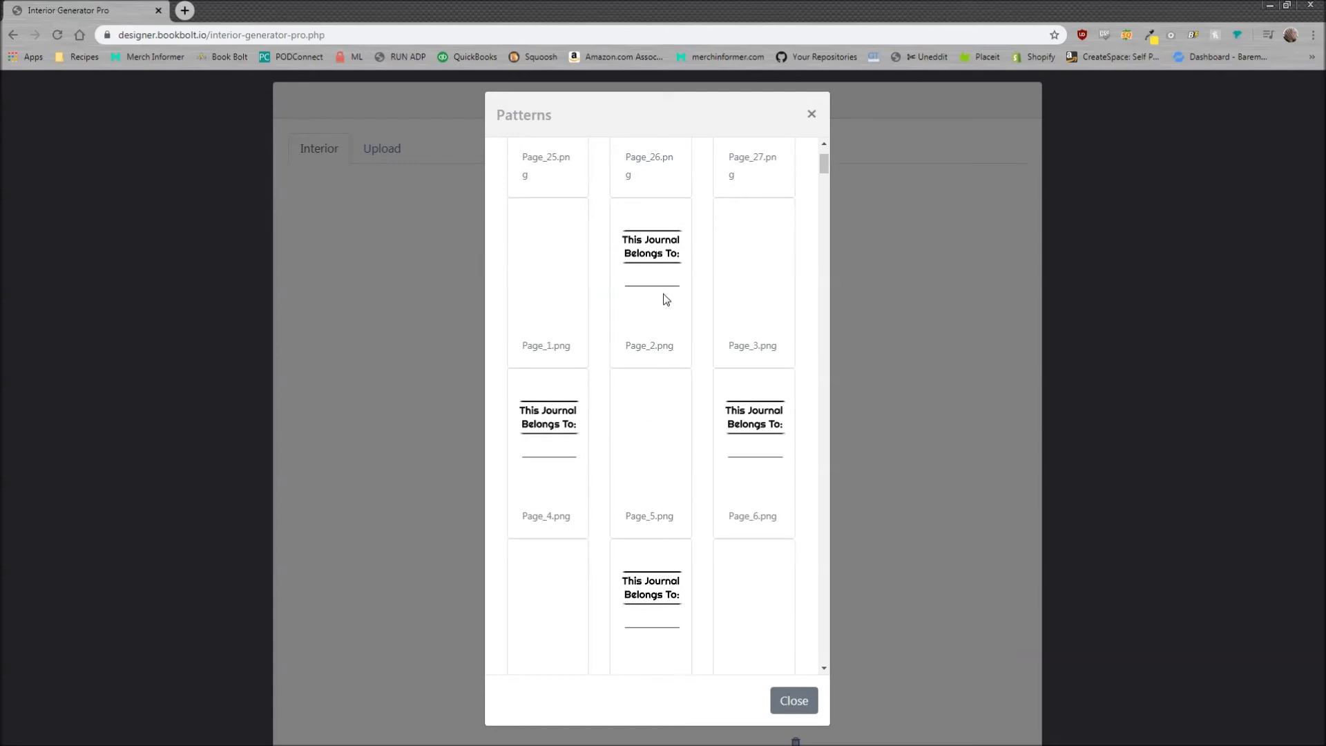
click(649, 270)
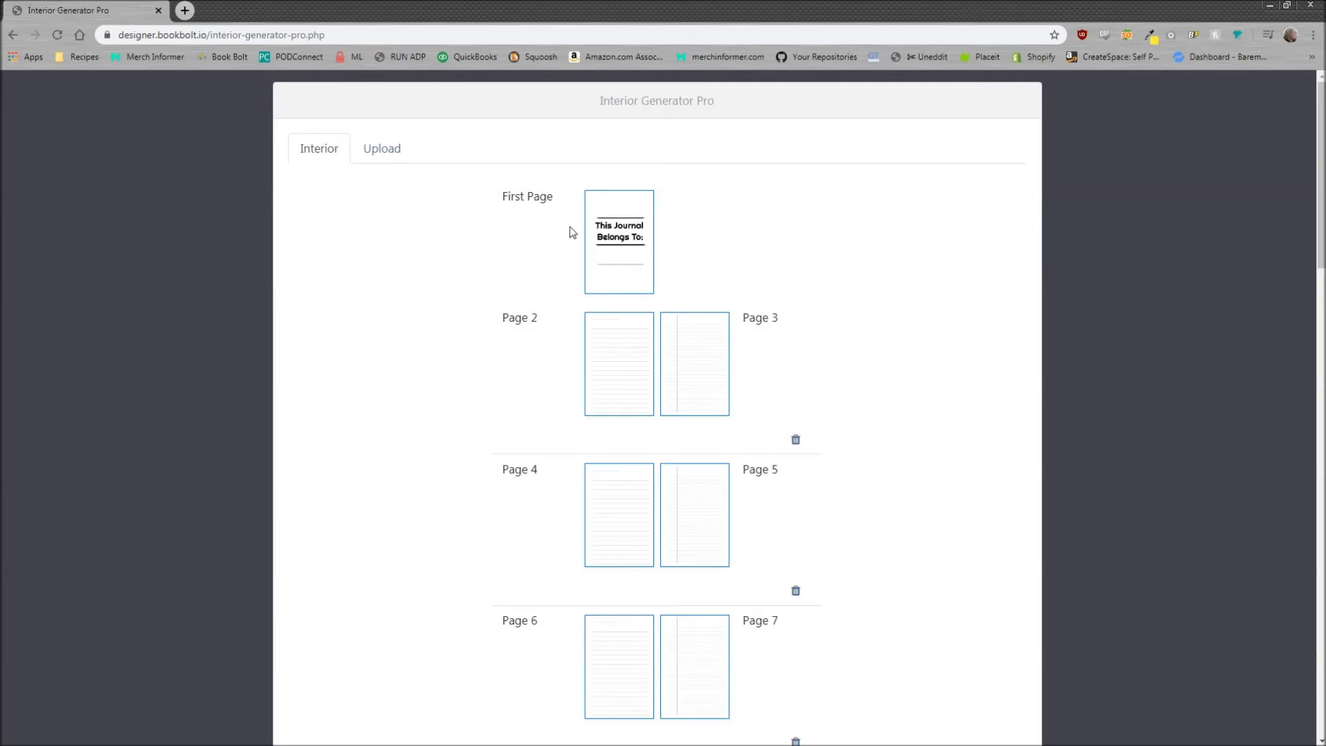
Replace Page 4 with the Page_27.png 'Help The Chicken Find Its Family' maze.
scroll(753, 317, down, 2)
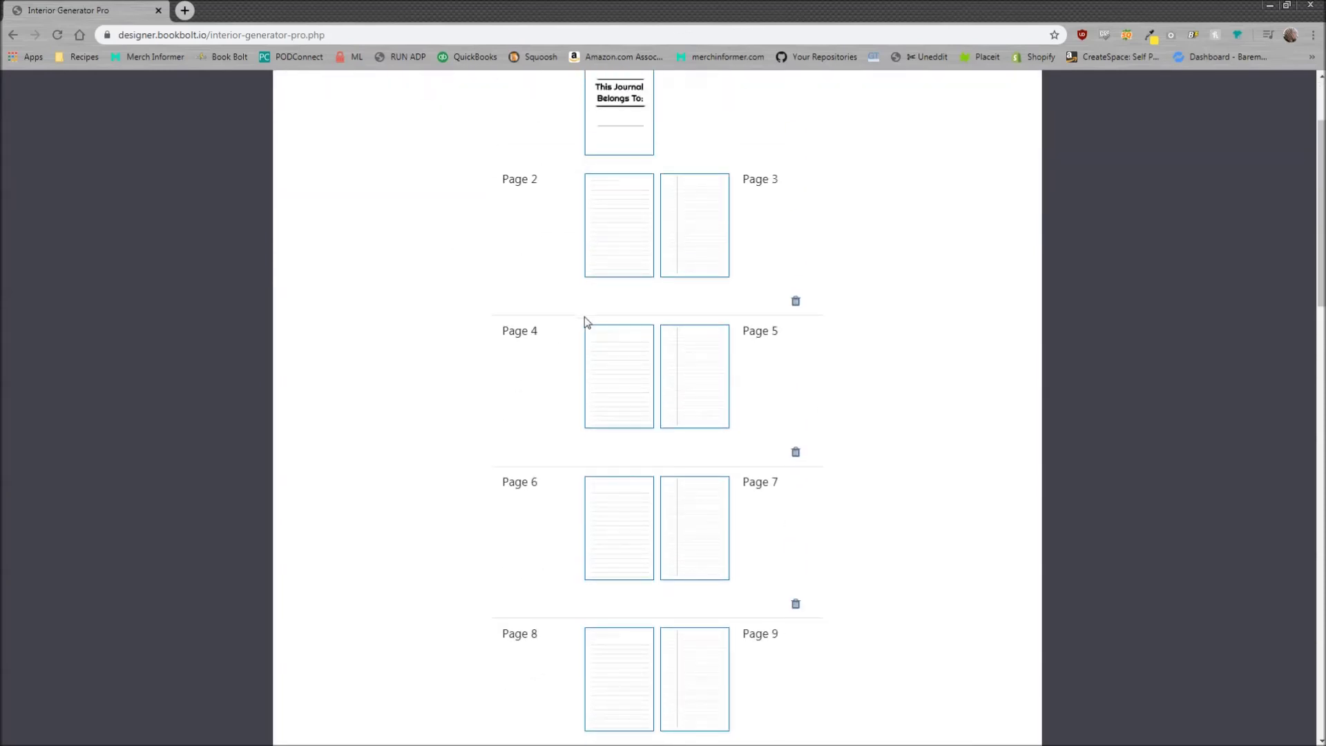
click(612, 383)
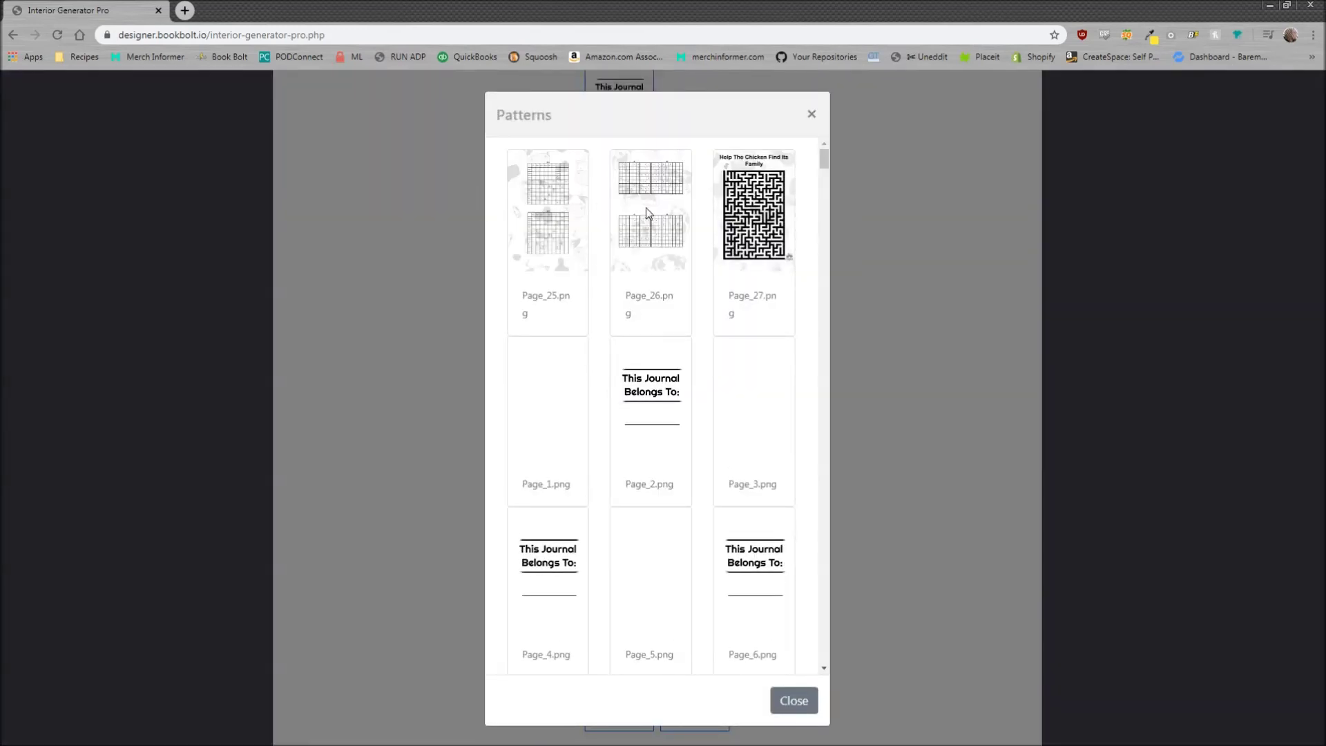
click(762, 232)
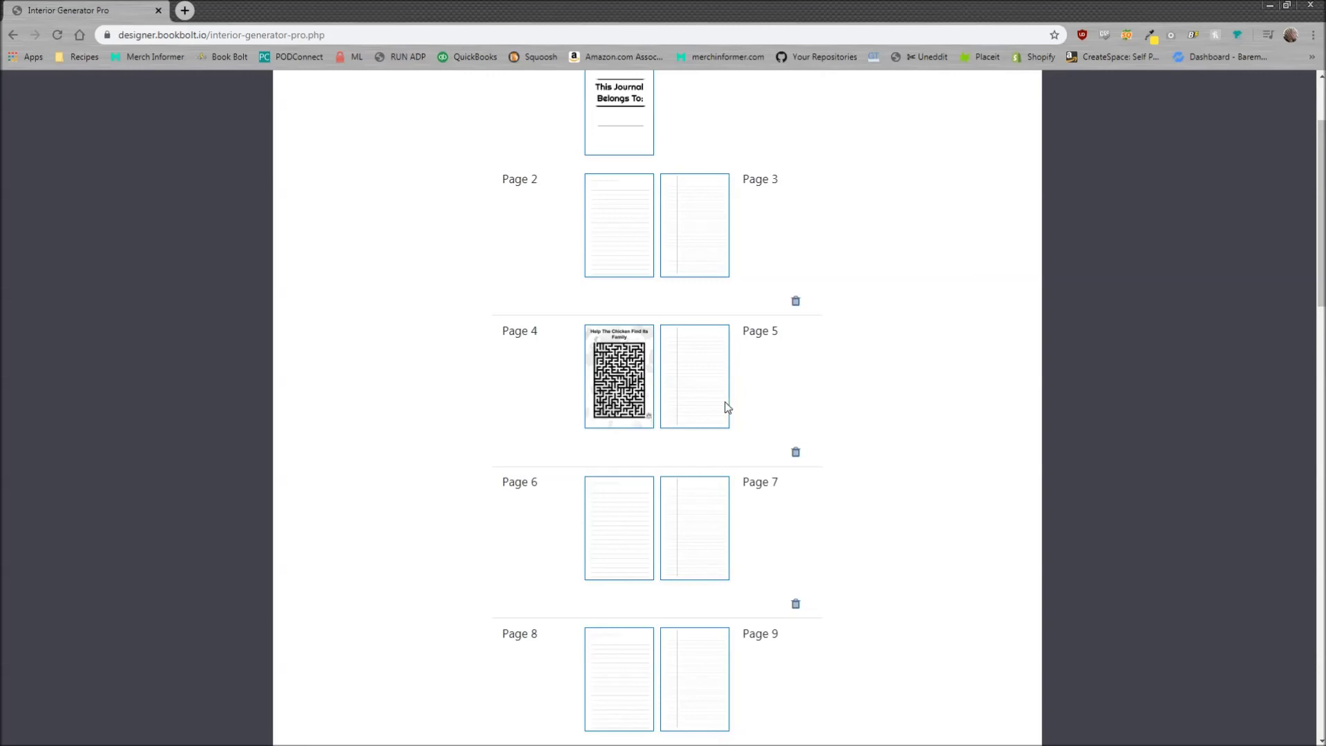
scroll(718, 409, down, 20)
Put the puzzle grid pattern on the Last Page.
click(683, 540)
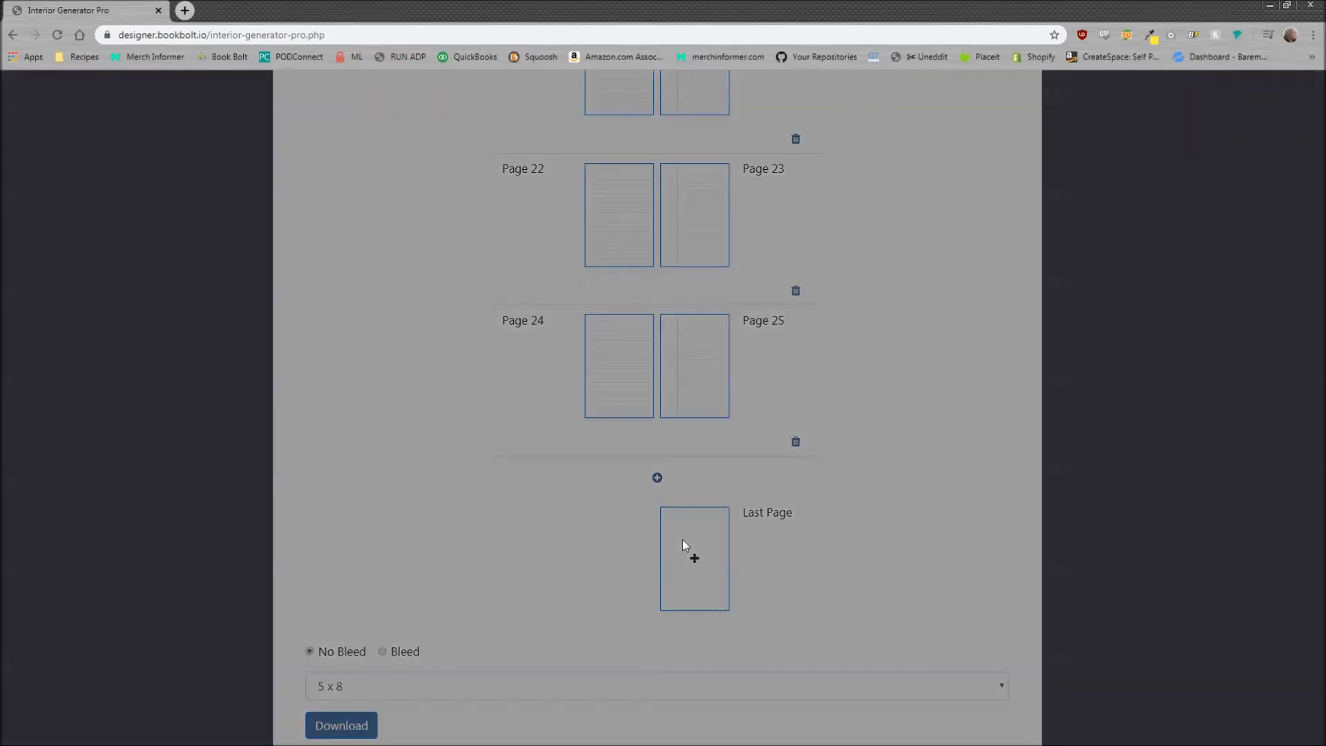
click(666, 235)
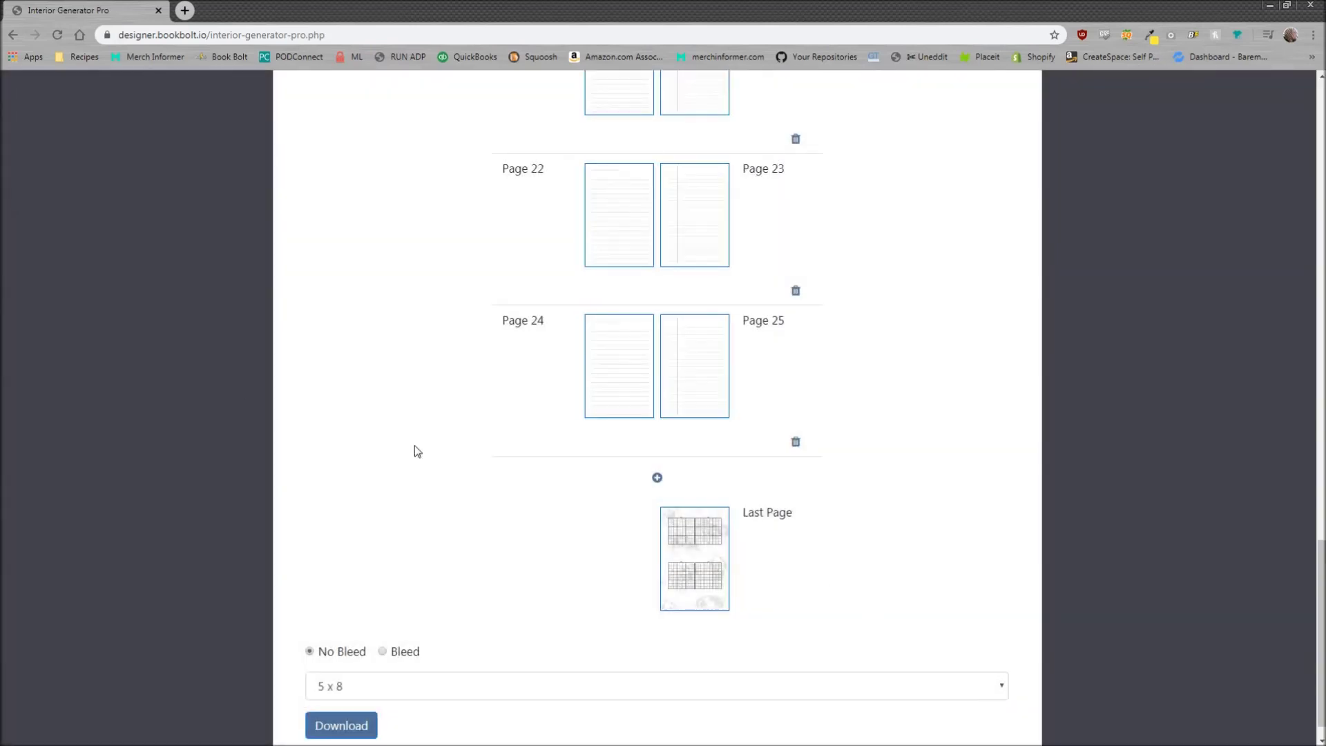
scroll(633, 423, up, 20)
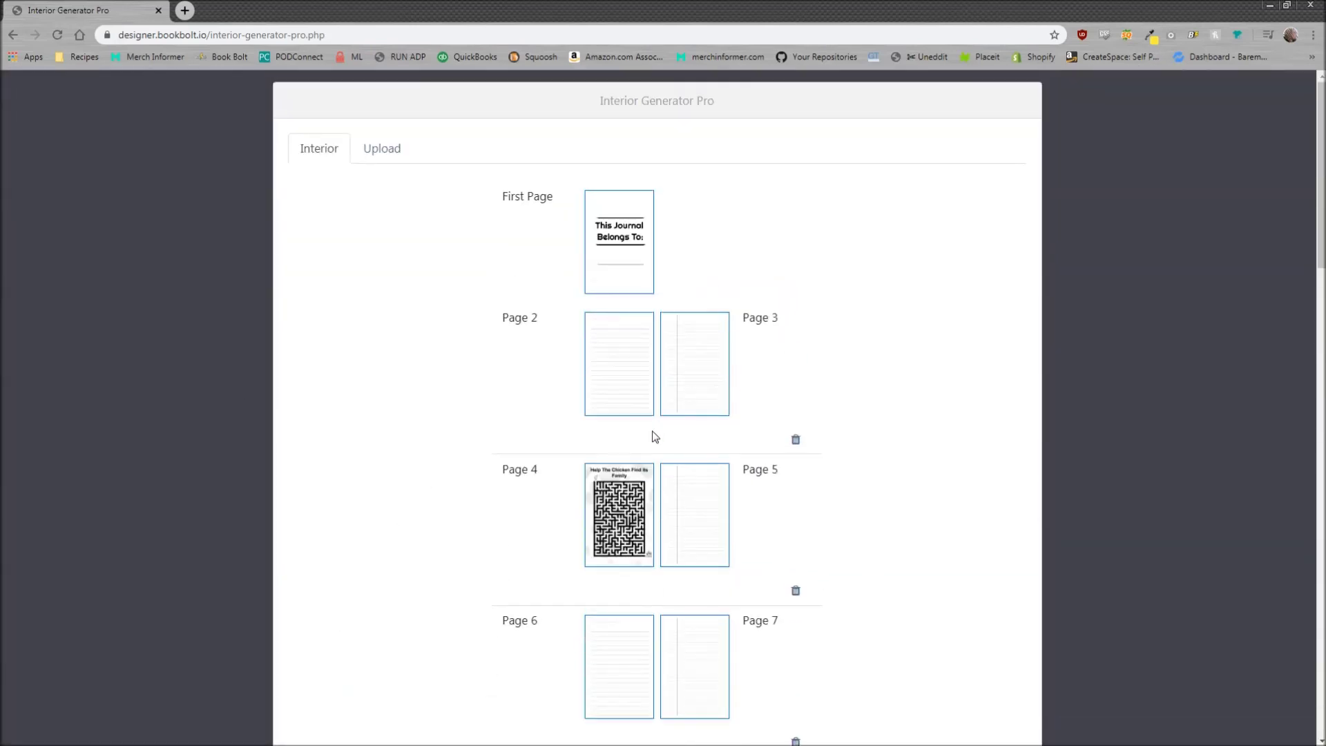
scroll(655, 436, down, 20)
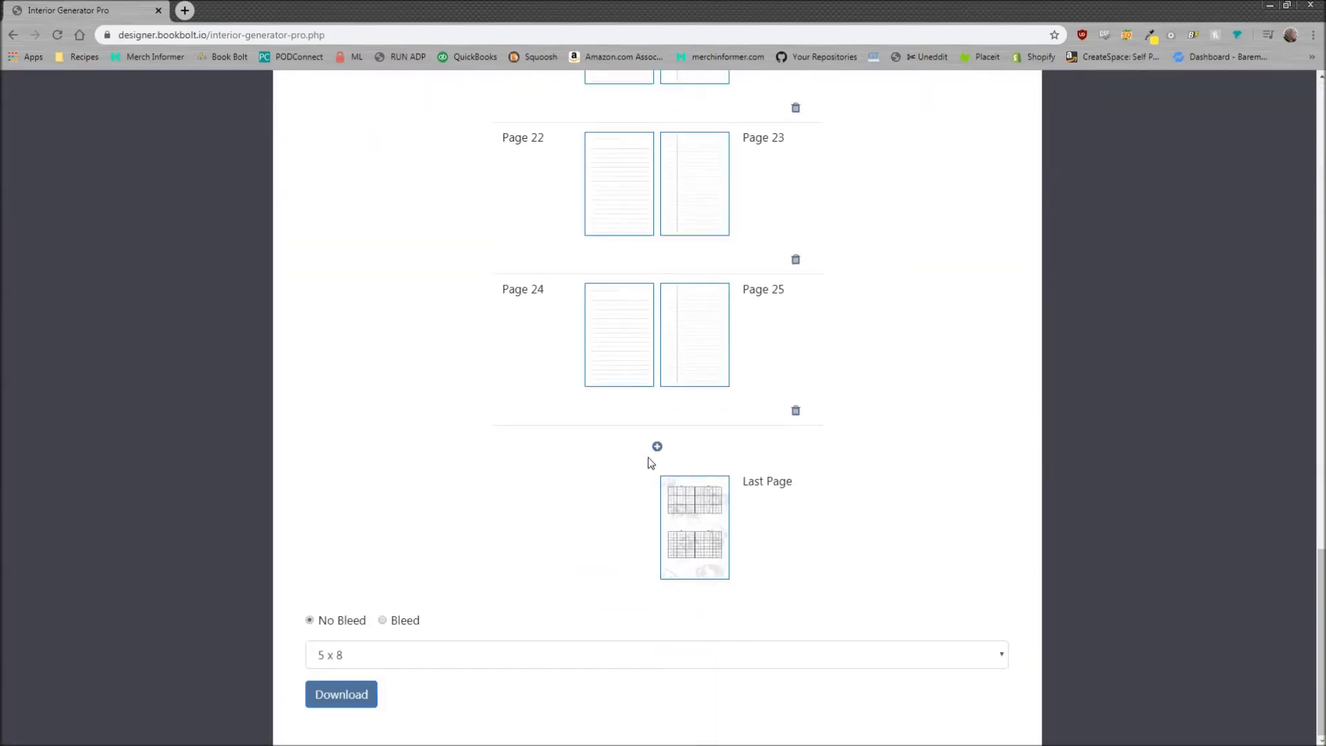
Turn on Bleed, set trim size to 6 x 9, and download the interior PDF.
click(383, 620)
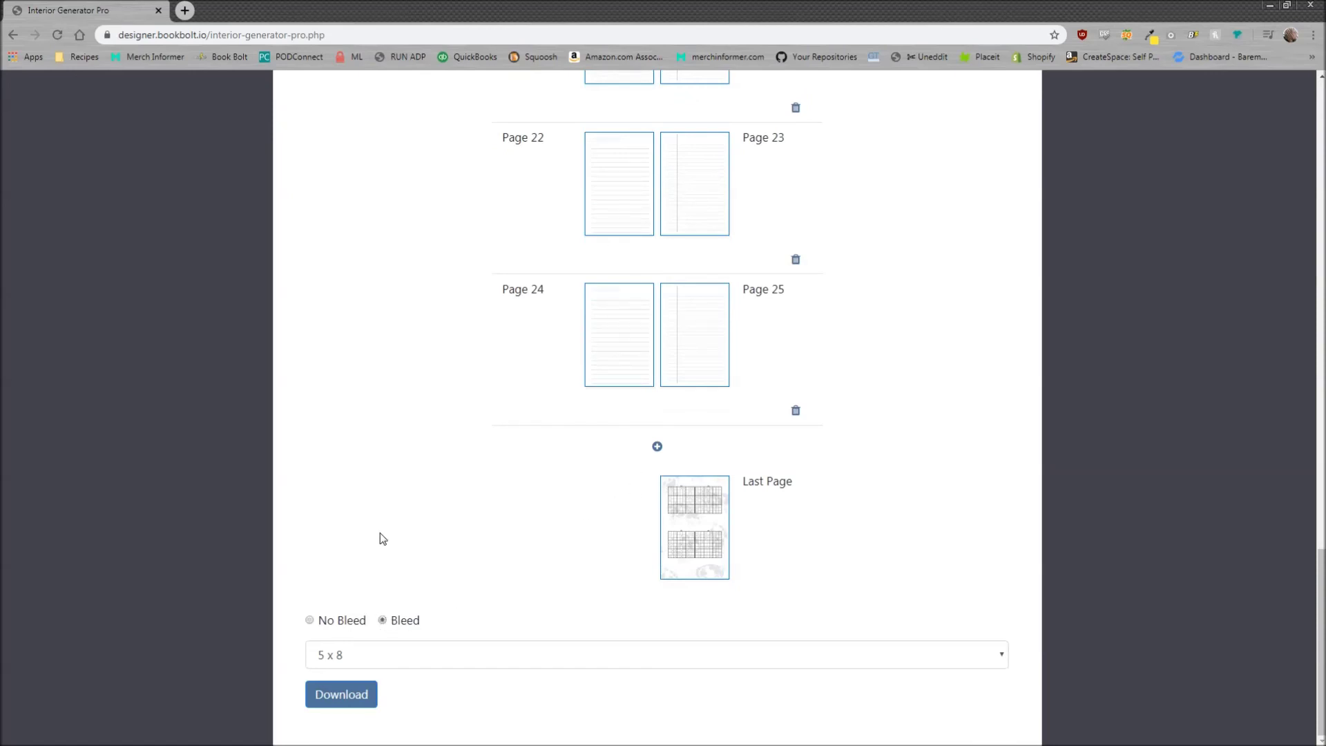
click(443, 653)
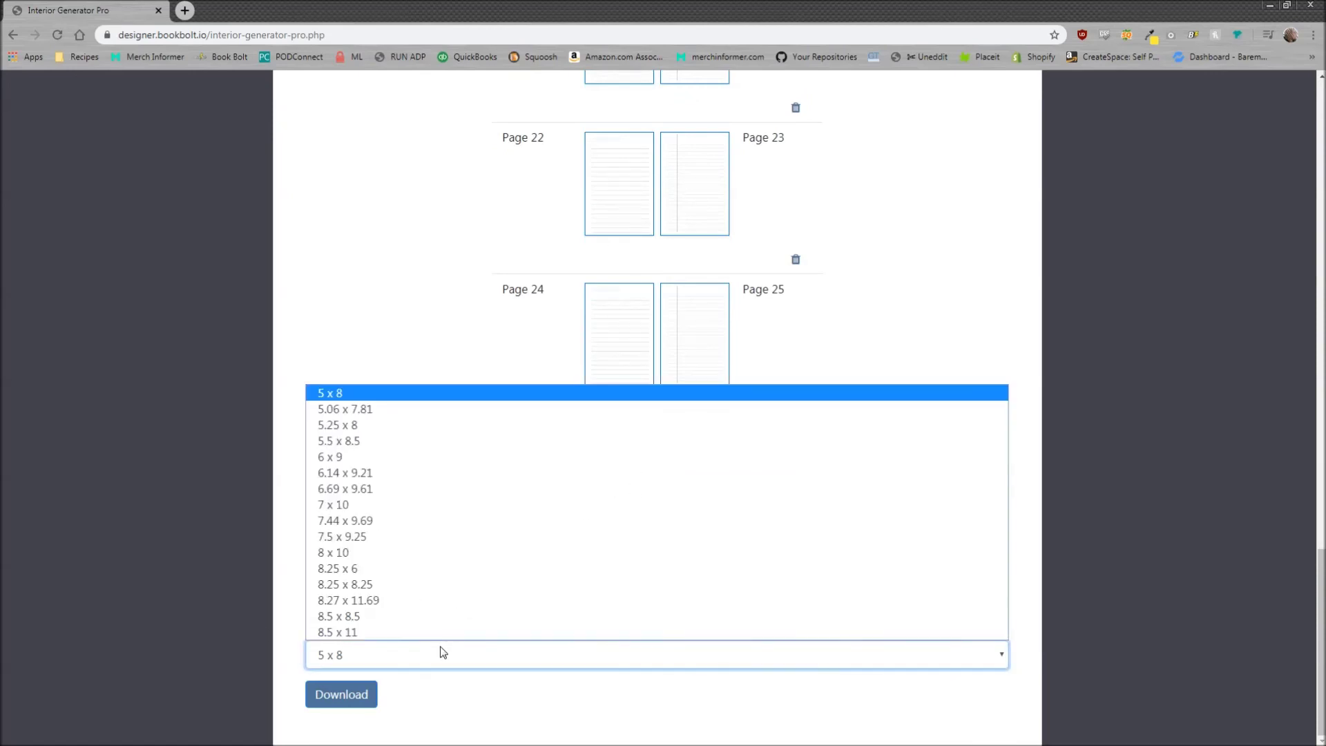
click(391, 464)
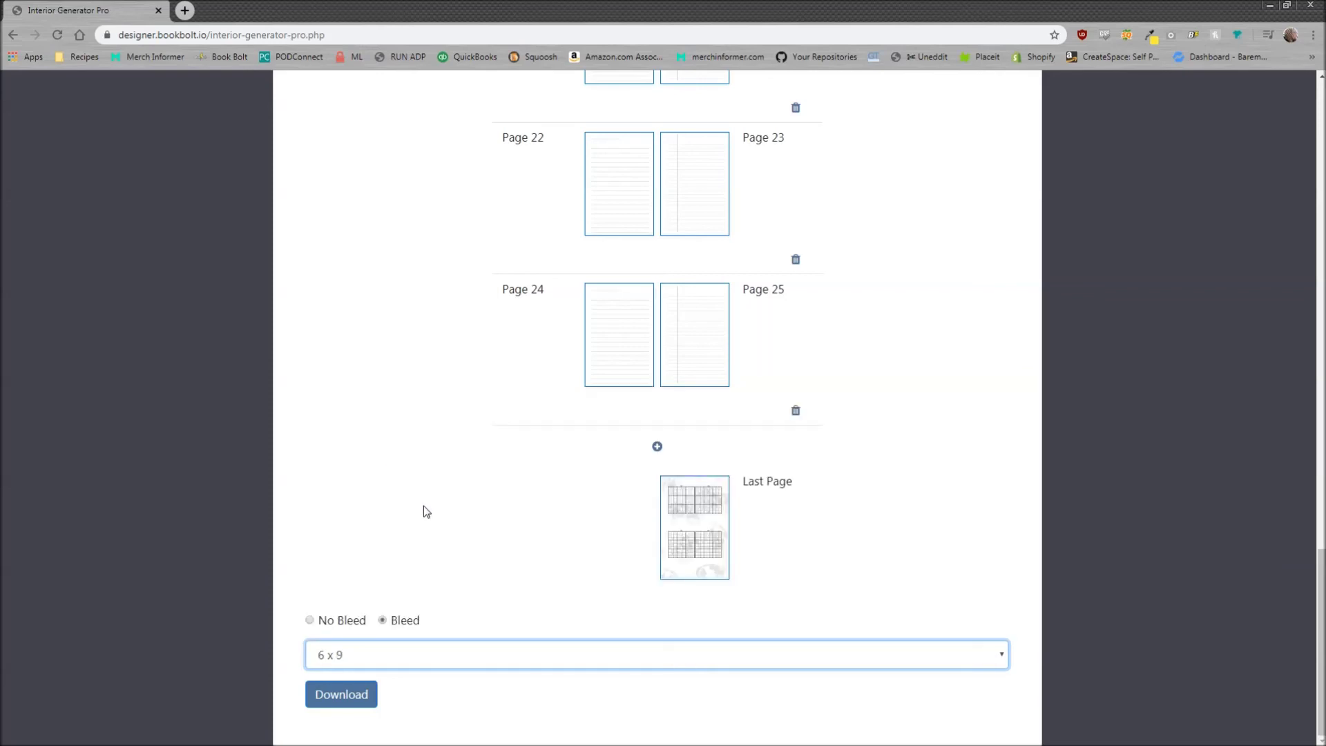
scroll(621, 454, up, 20)
scroll(597, 475, down, 20)
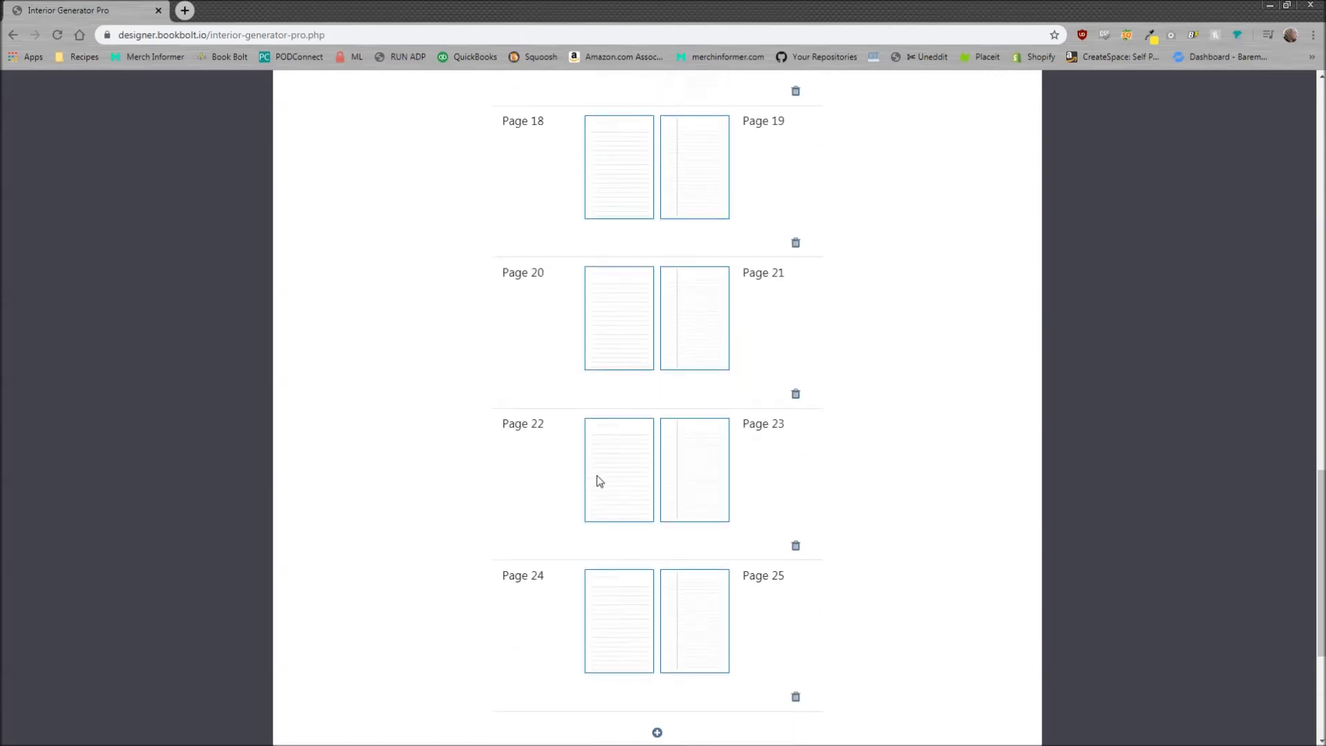
click(350, 694)
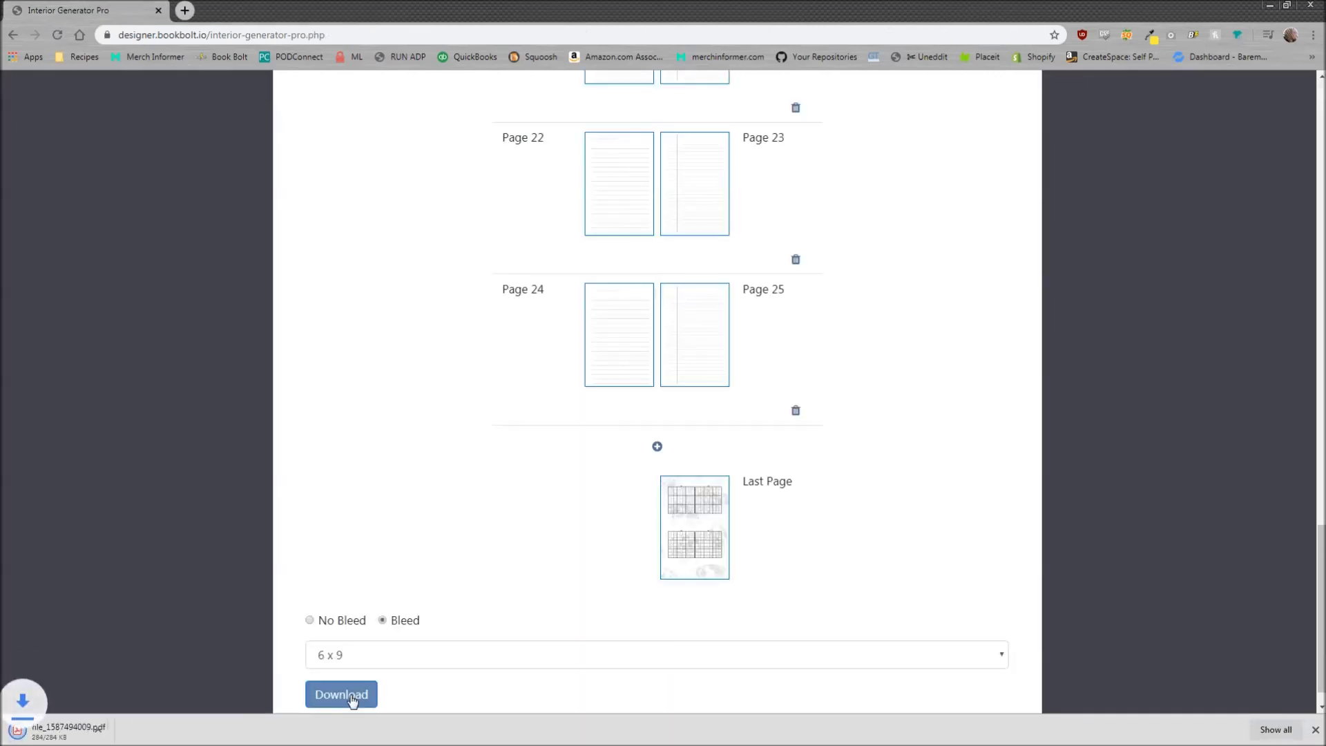
Scroll through the downloaded 26-page file_1587494009.pdf, then go back to Interior Generator Pro.
click(69, 729)
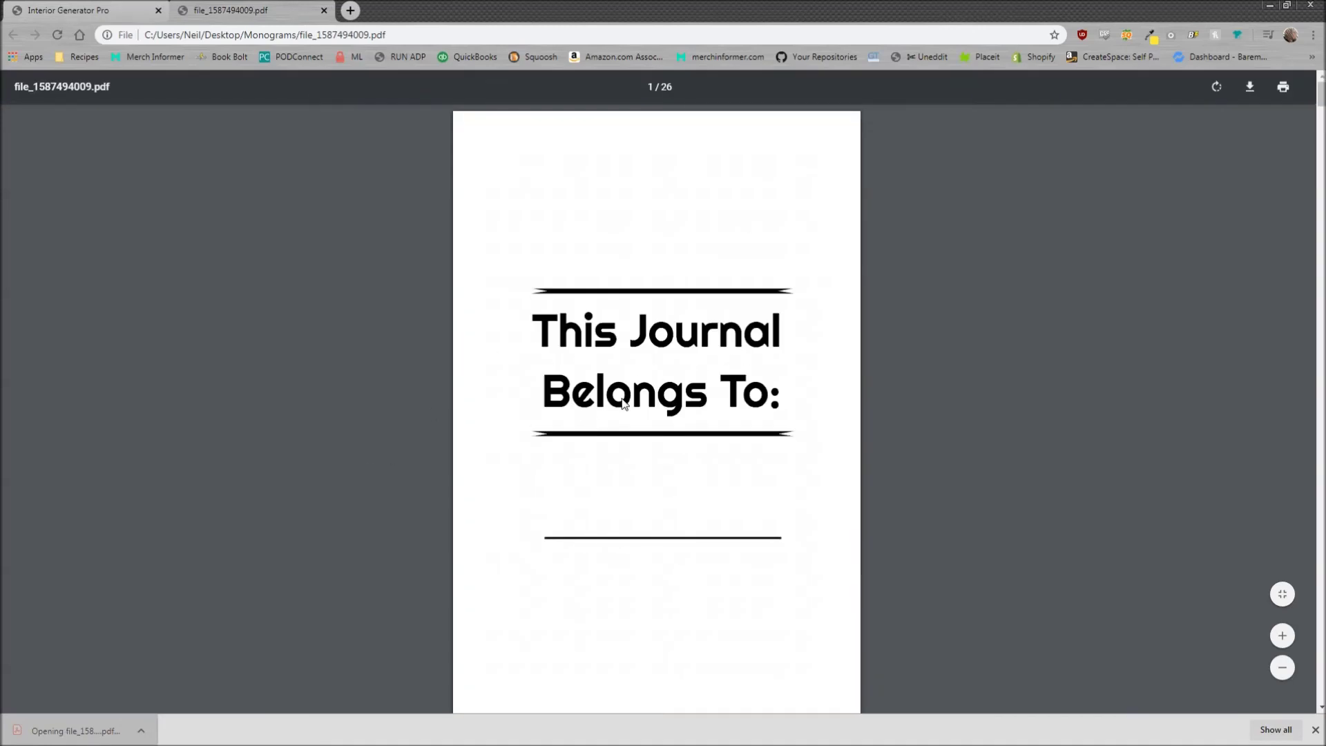
scroll(623, 407, down, 10)
scroll(624, 407, down, 20)
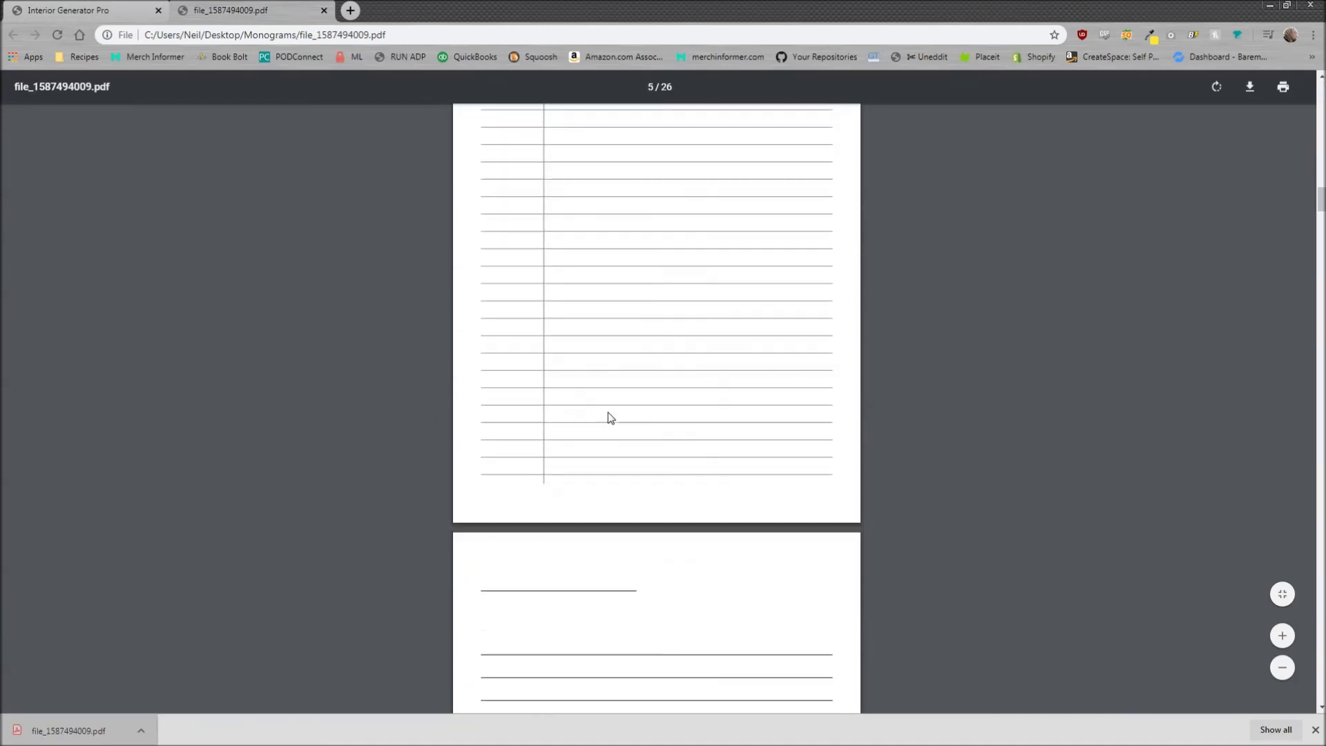
scroll(601, 422, down, 20)
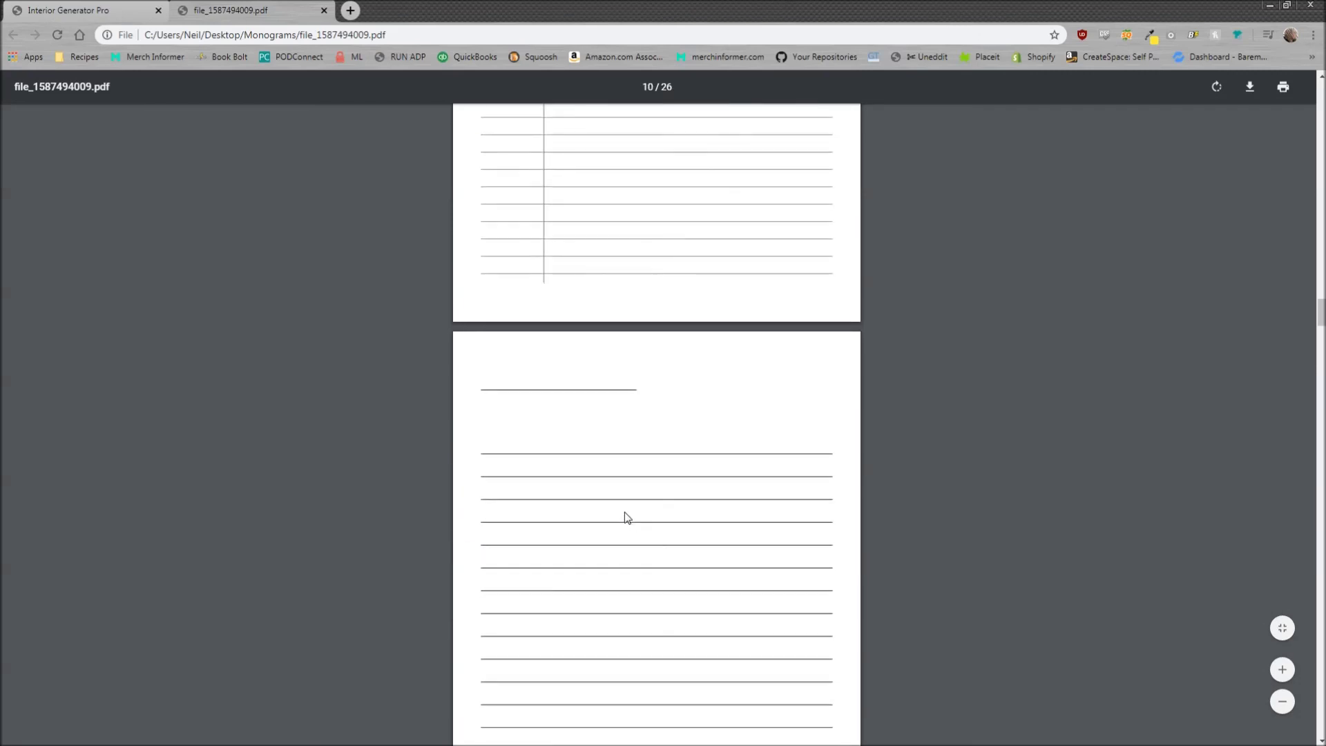
scroll(624, 520, down, 5)
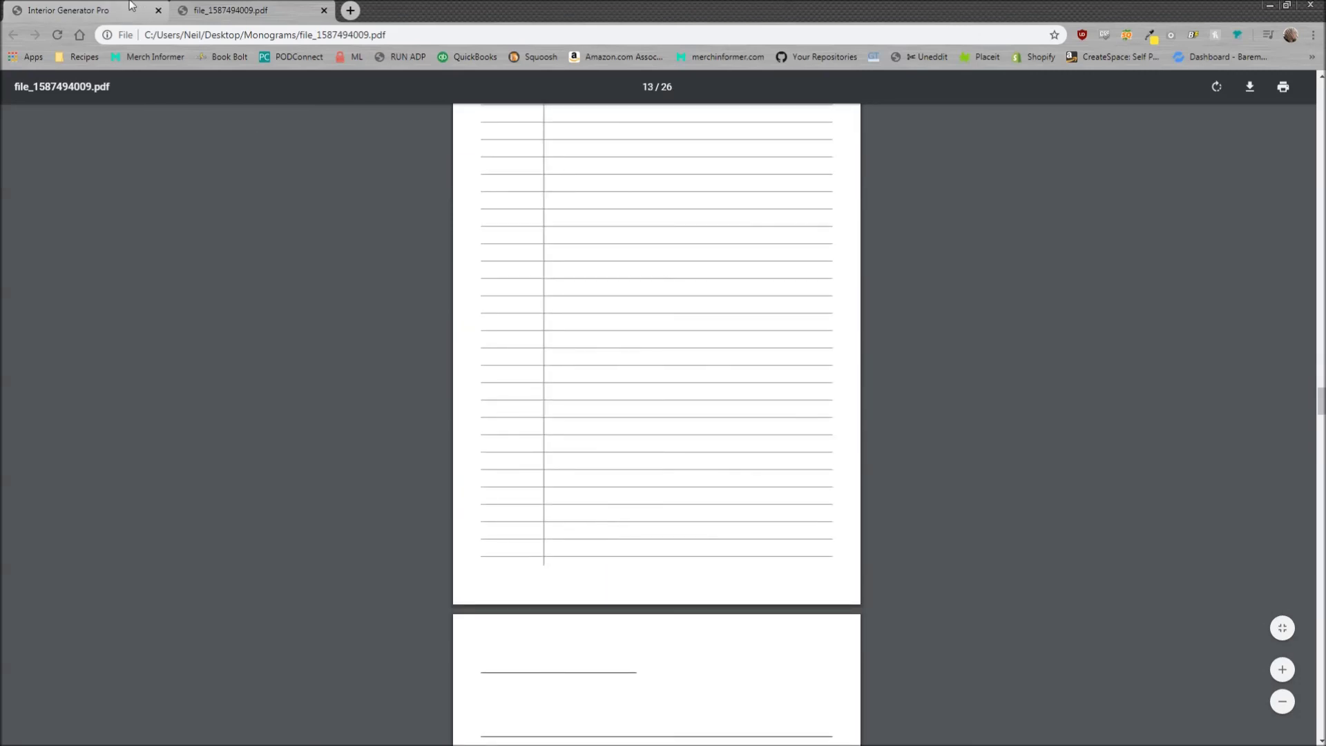
click(131, 8)
scroll(407, 463, up, 20)
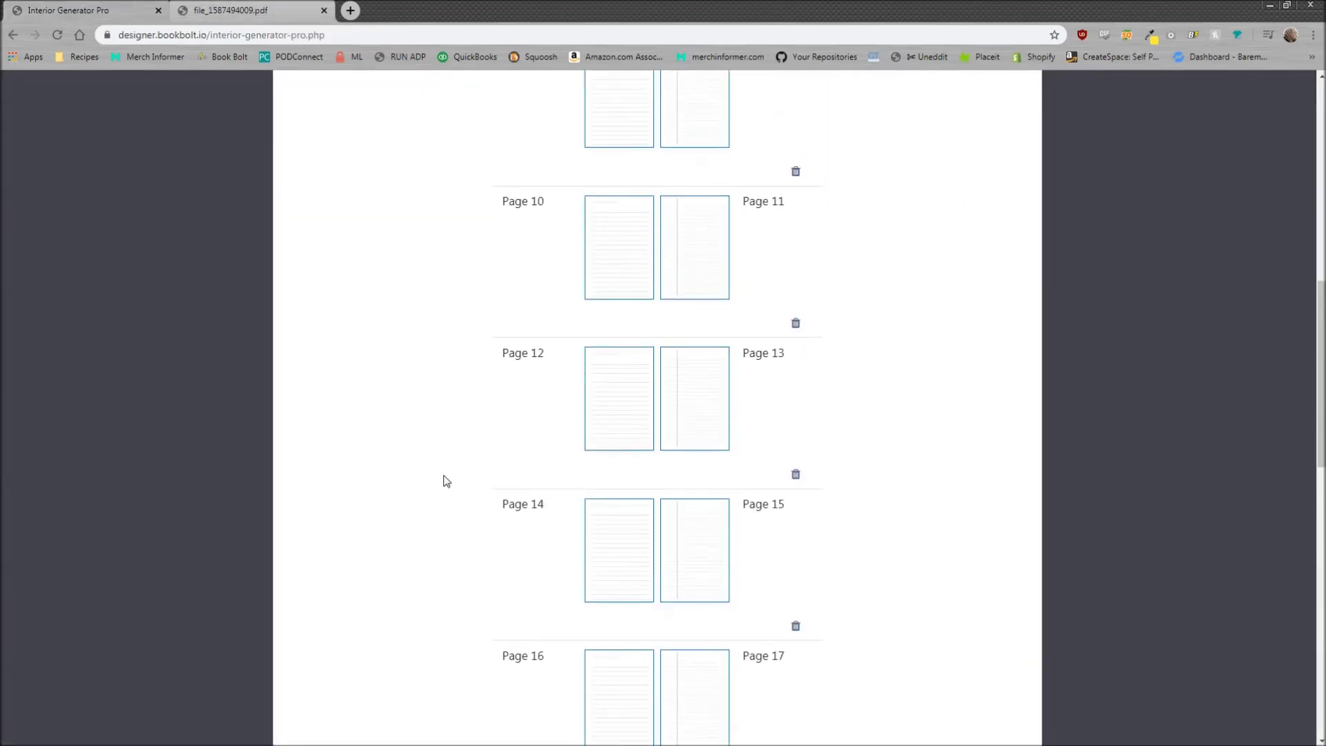